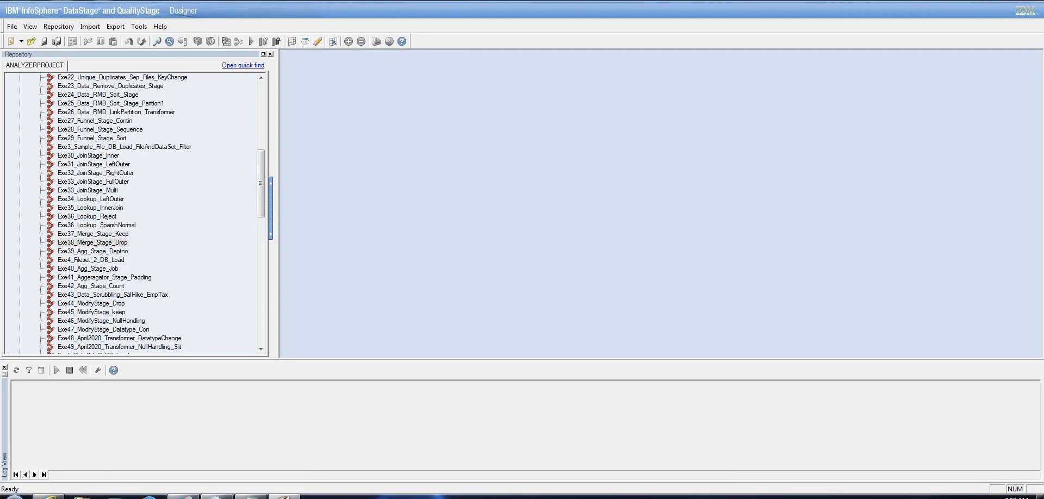
Select the Exe39_Agg_Stage_Deptno job in the ANALYZERPROJECT repository tree
click(100, 251)
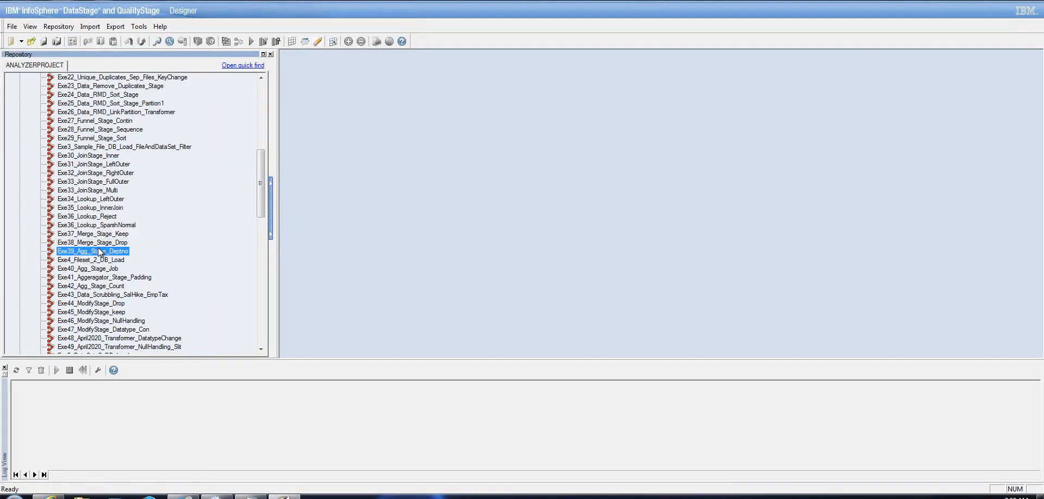
Open Exe39_Agg_Stage_Deptno on the canvas, showing Src_EMP → Aggregator_0 → Src_Tgt
double_click(98, 251)
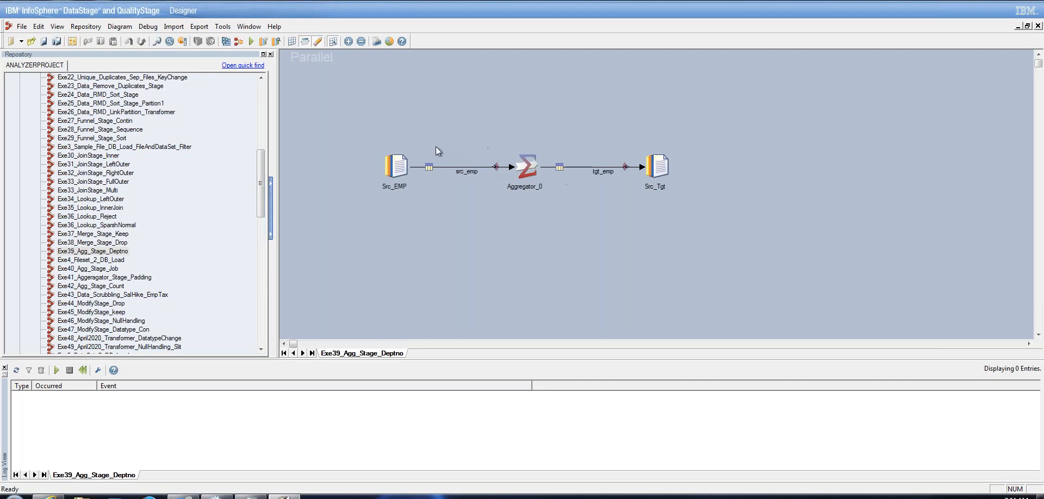
Open Aggregator_0's properties full-screen and inspect the Group = DEPTNO and Column for Calculation = SAL settings
click(406, 175)
click(663, 161)
click(531, 163)
double_click(530, 165)
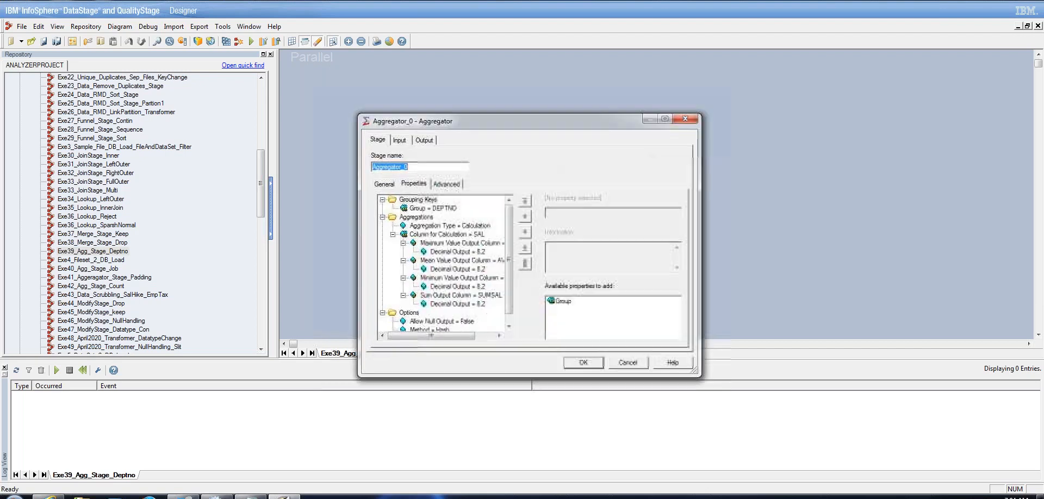
click(662, 120)
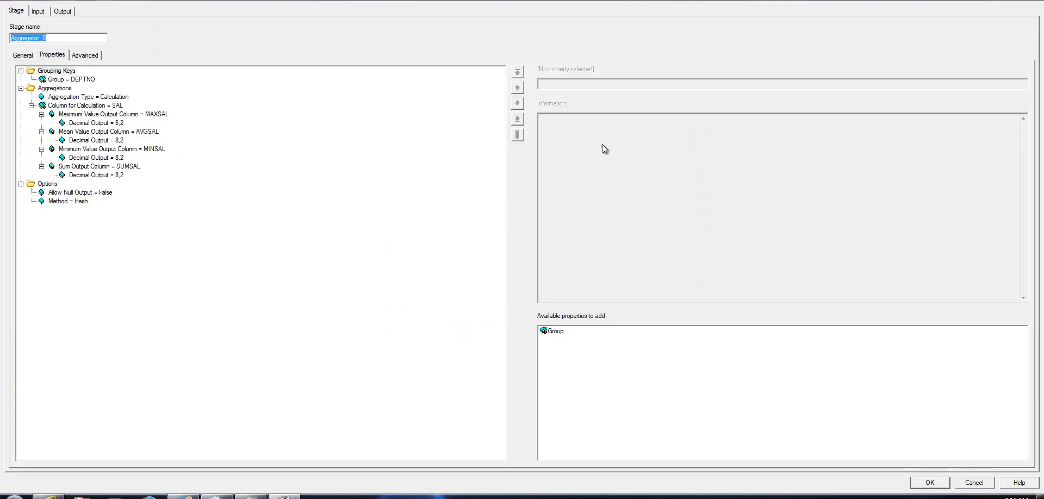
click(87, 80)
click(105, 107)
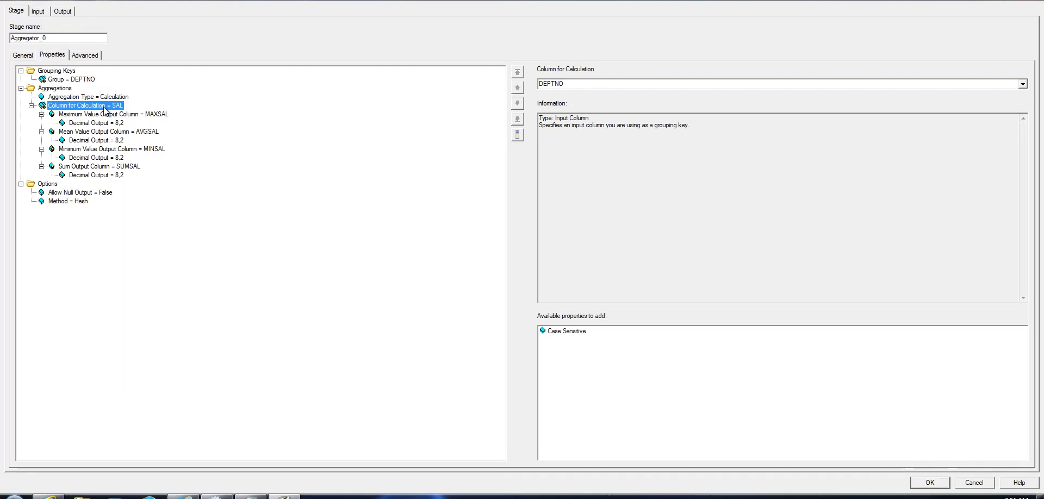
Delete the MAXSAL, AVGSAL, MINSAL and SUMSAL output columns under SAL, confirming each deletion
key(Down)
key(Delete)
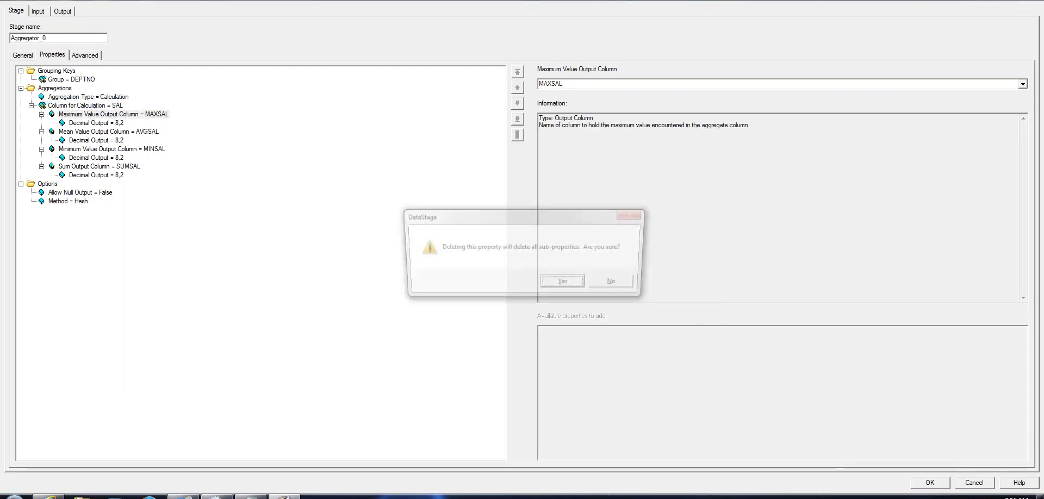
key(Return)
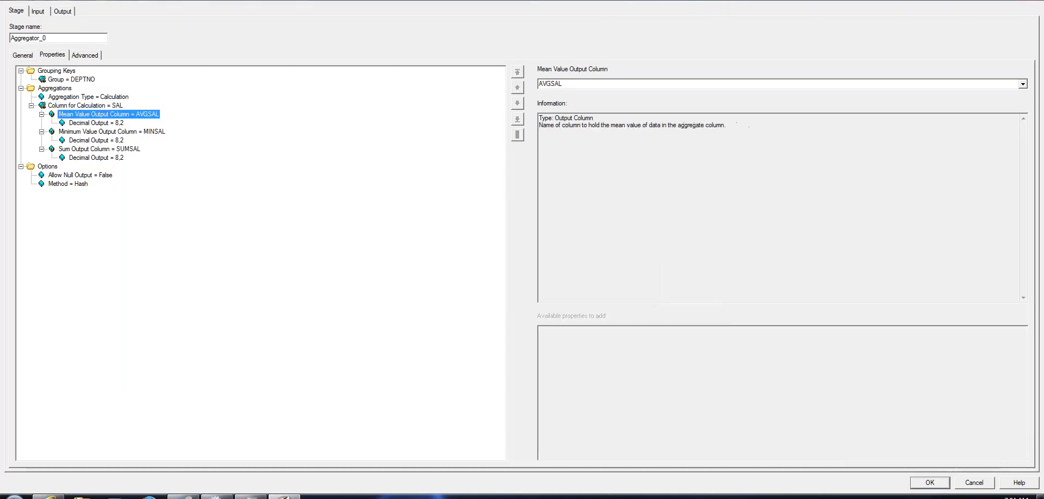
key(Delete)
key(Return)
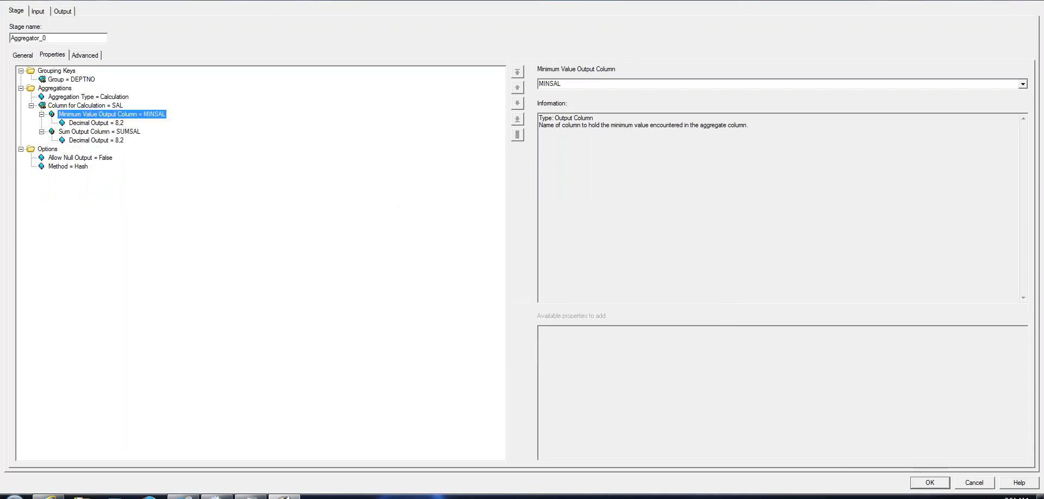
key(Delete)
key(Return)
key(Delete)
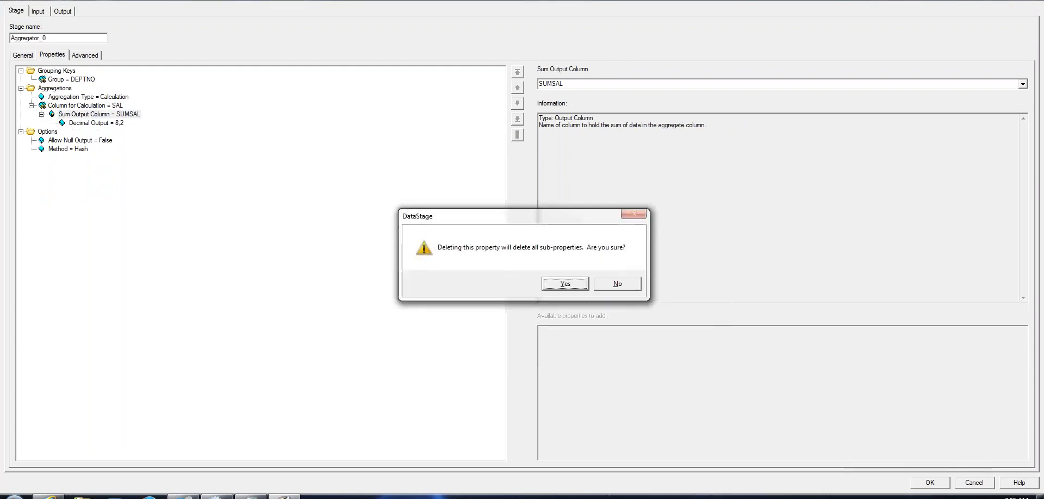
key(Return)
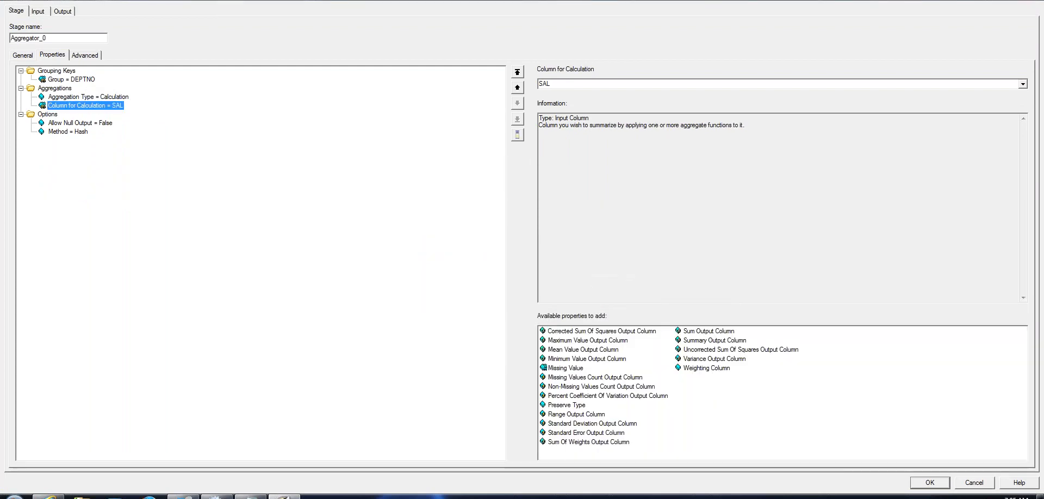
click(82, 79)
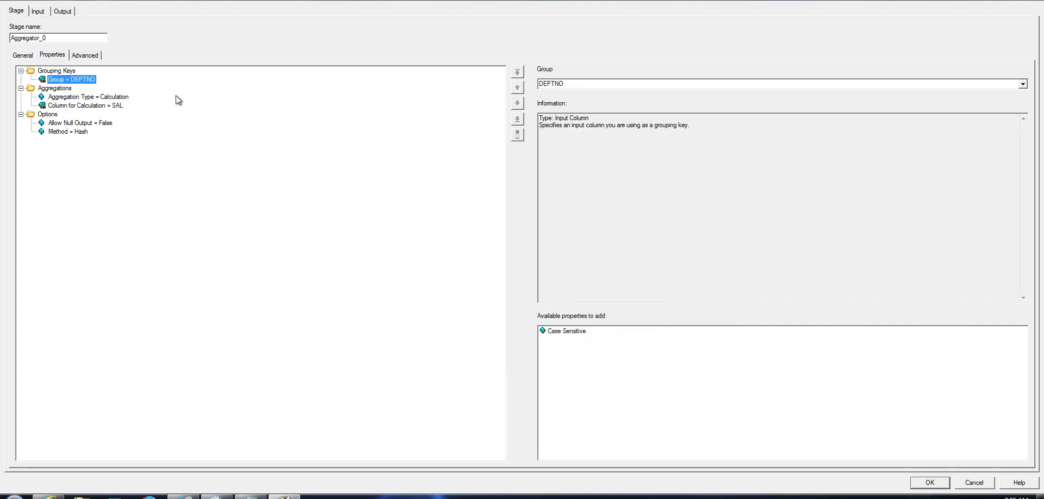
click(1025, 84)
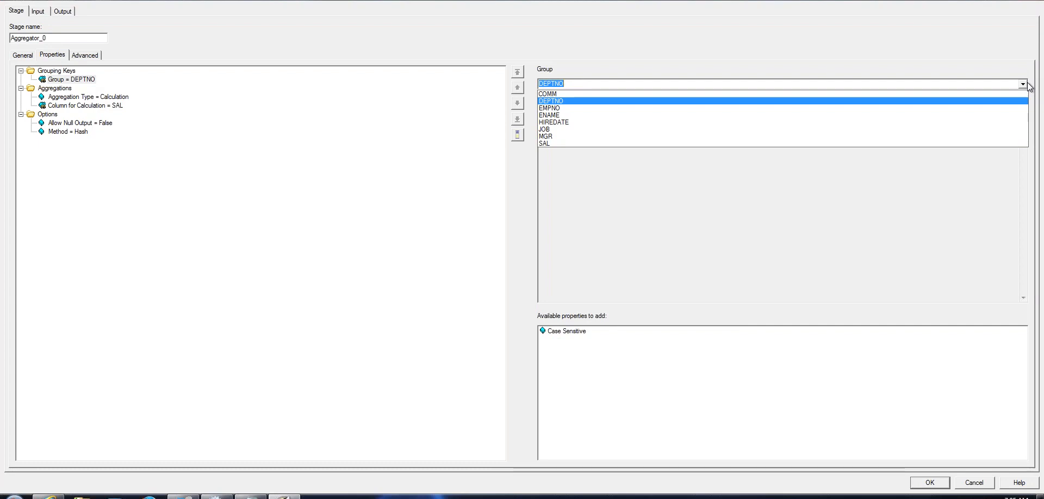
click(1029, 87)
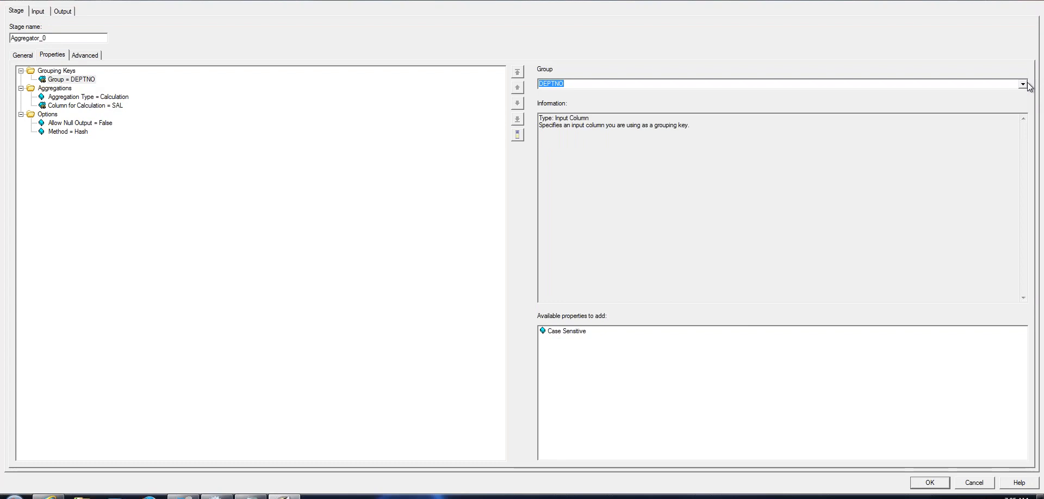
click(105, 98)
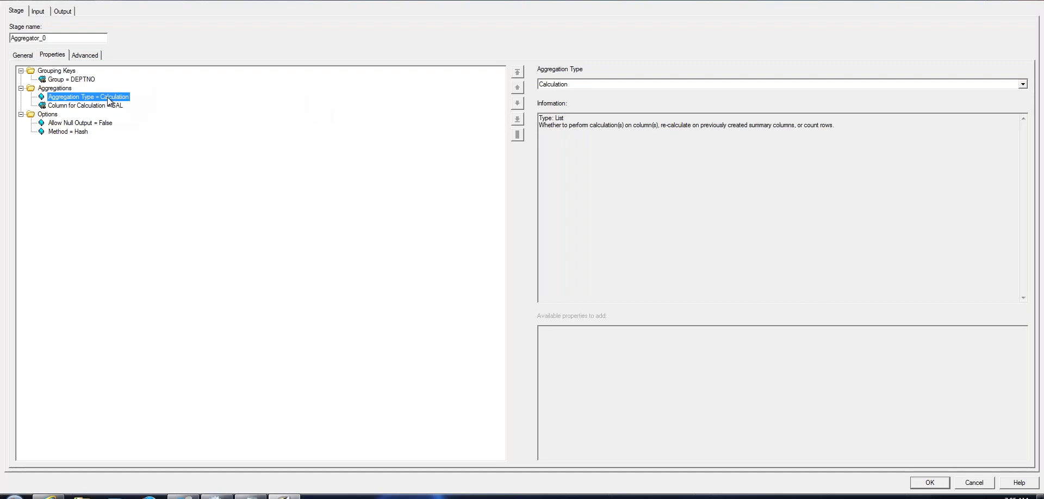
click(63, 89)
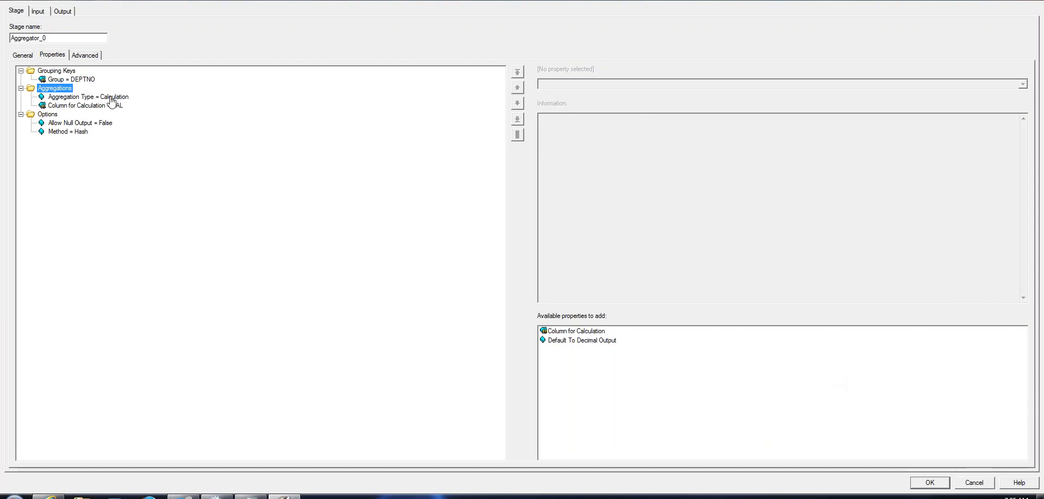
click(87, 97)
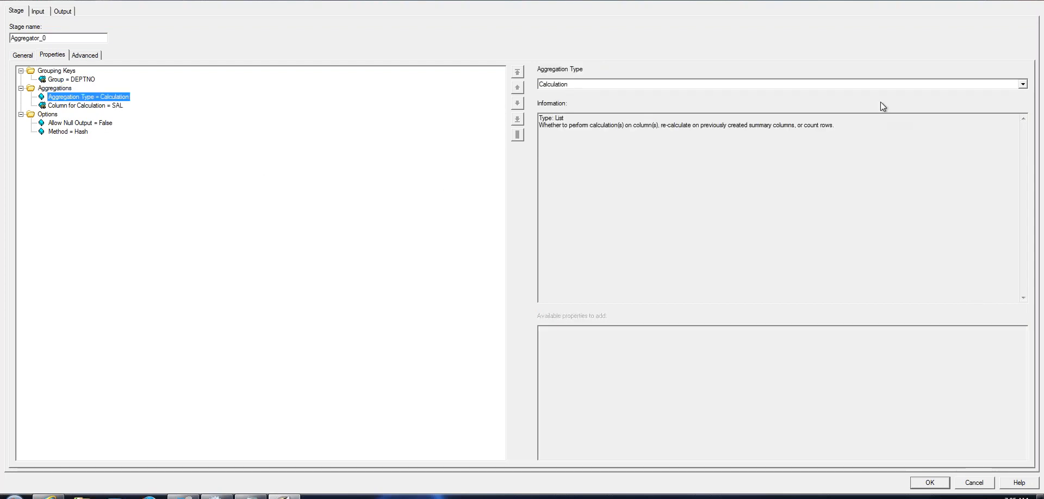
click(1022, 84)
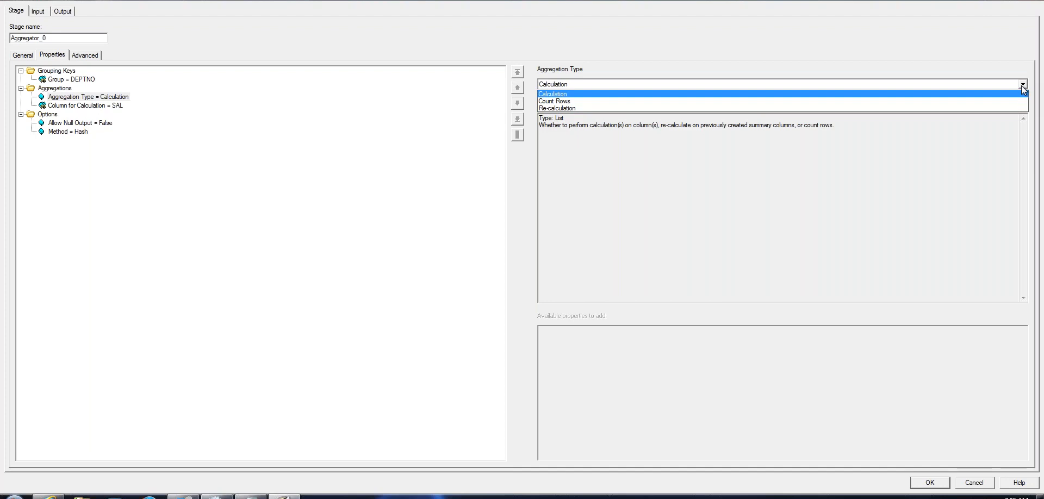
click(568, 95)
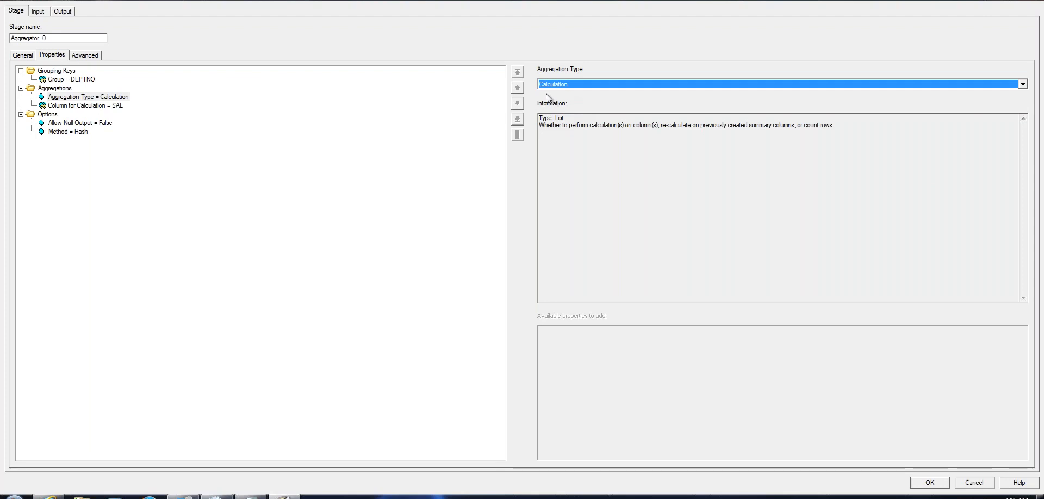
click(109, 107)
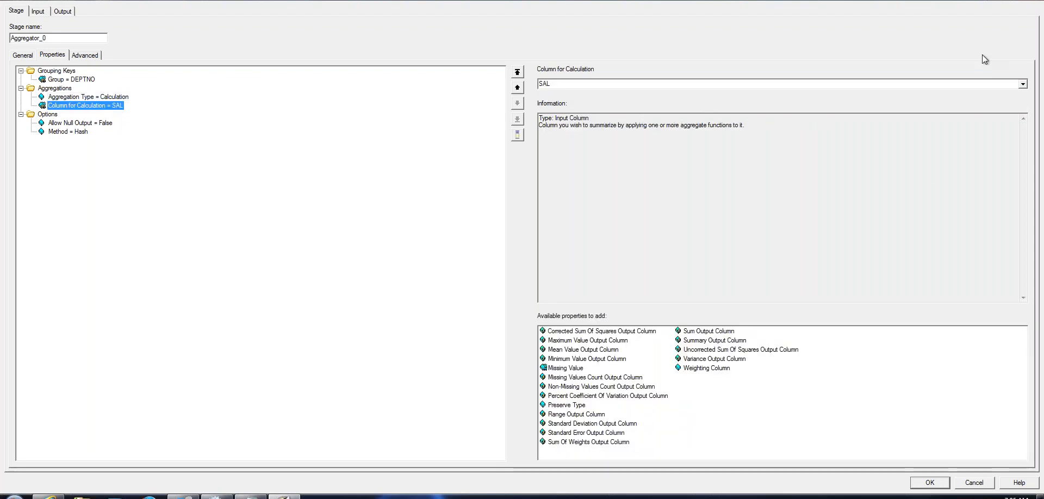
click(1023, 84)
click(1024, 92)
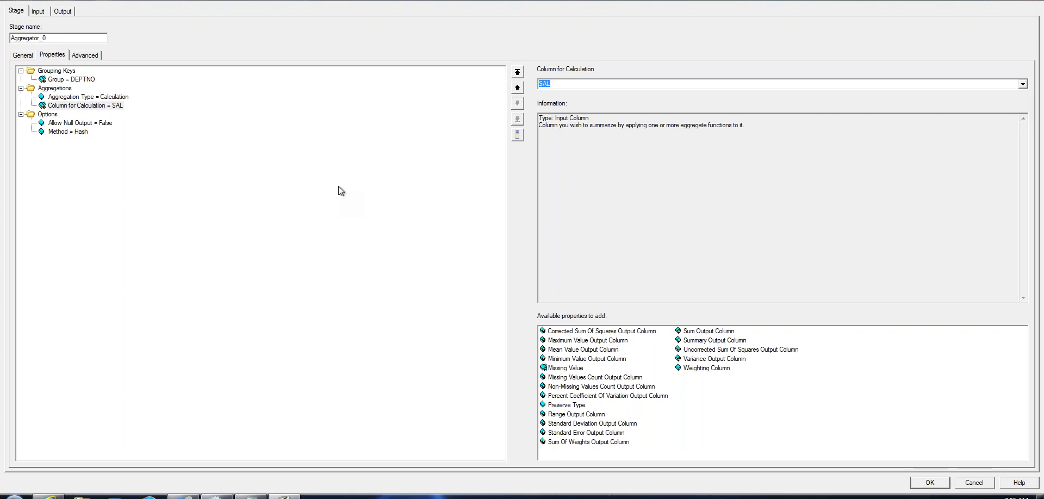
click(102, 108)
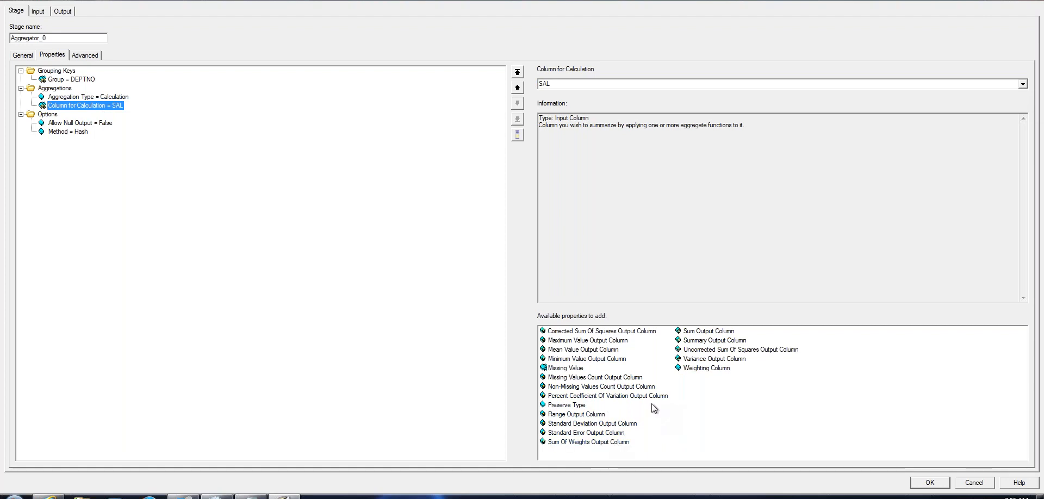
Add a Sum Output Column named SumSal on SAL with Decimal Output 8,2
click(709, 332)
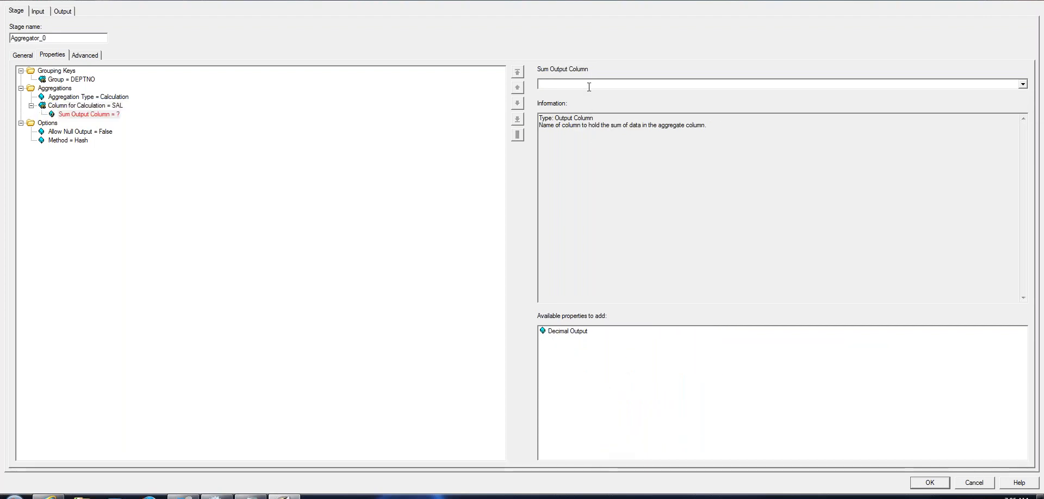
text(Sum)
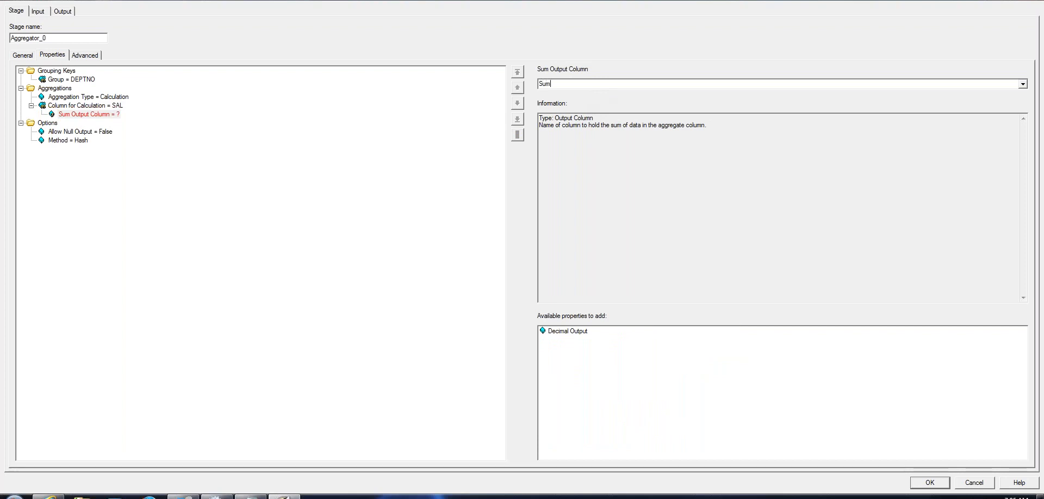
text(Sal)
click(565, 332)
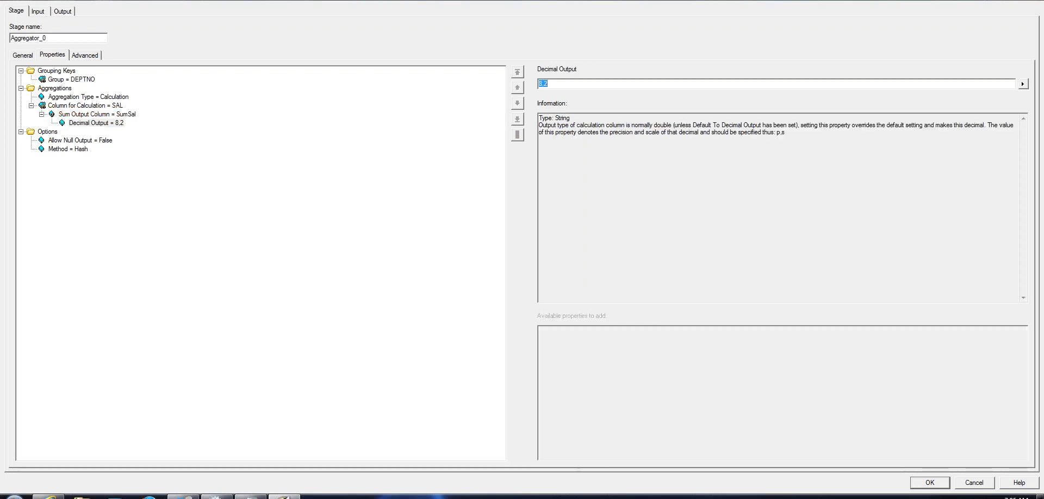
click(113, 115)
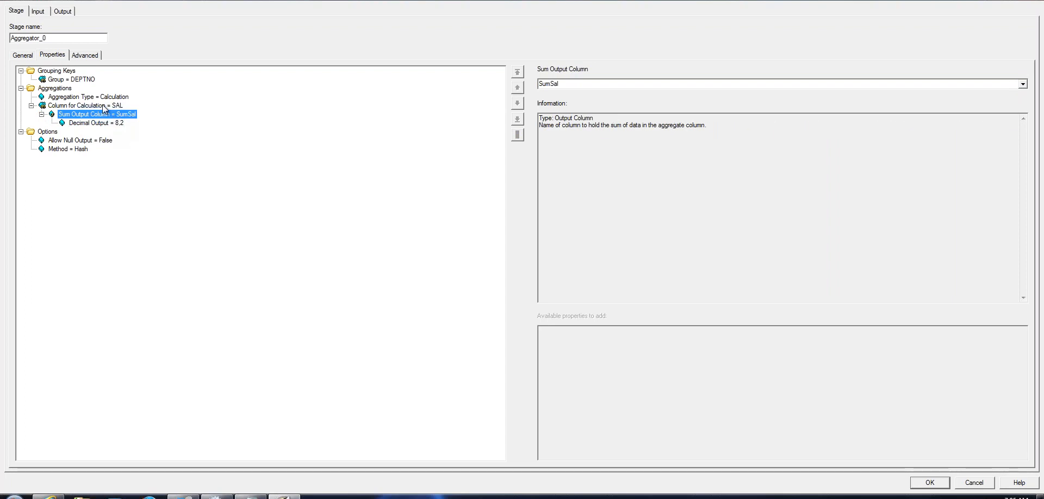
click(103, 106)
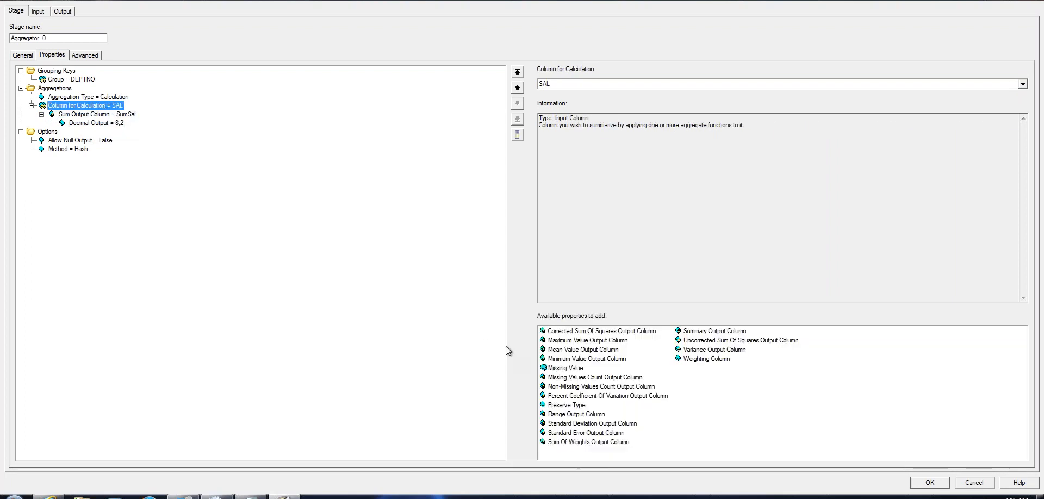
Add a Maximum Value Output Column named Maxval on SAL with Decimal Output 8,2
click(581, 342)
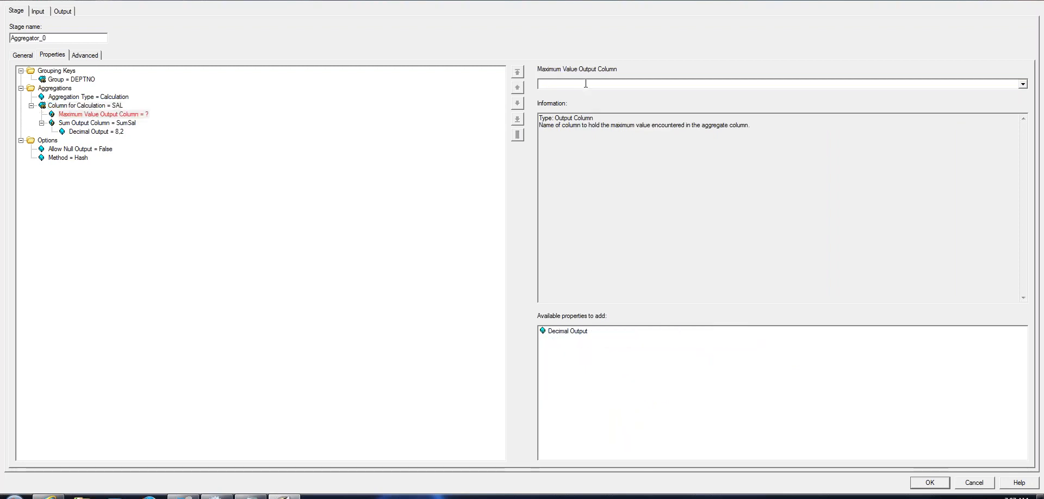
click(586, 84)
text(MaxM)
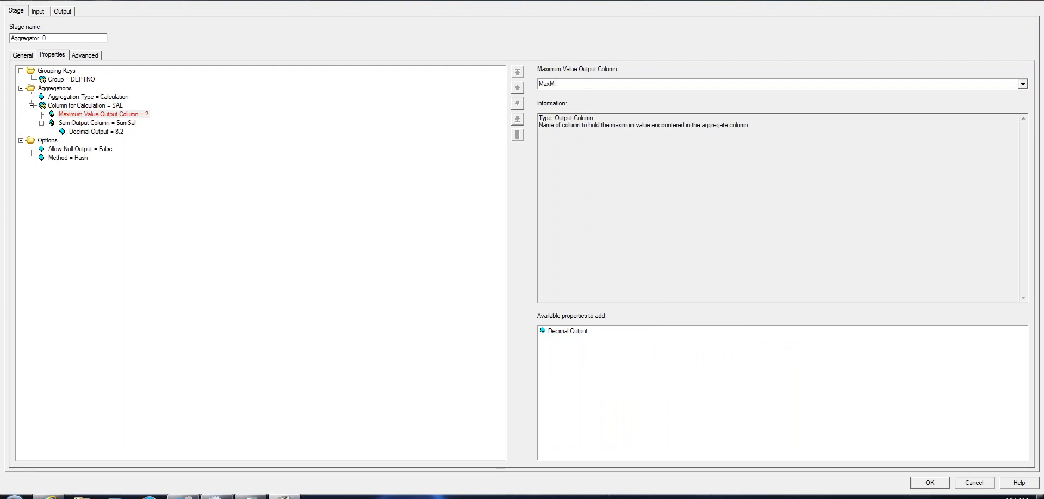
key(BackSpace)
key(BackSpace)
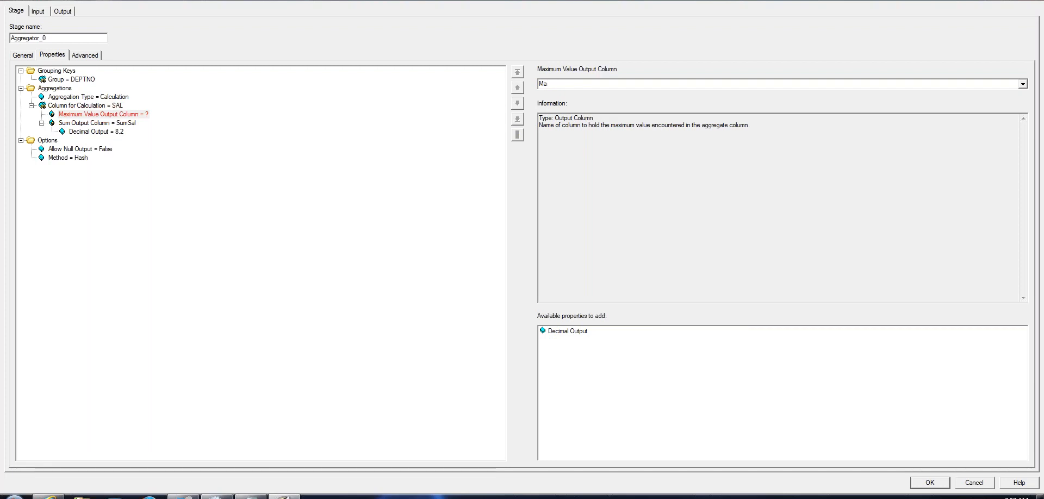
text(xval)
click(578, 334)
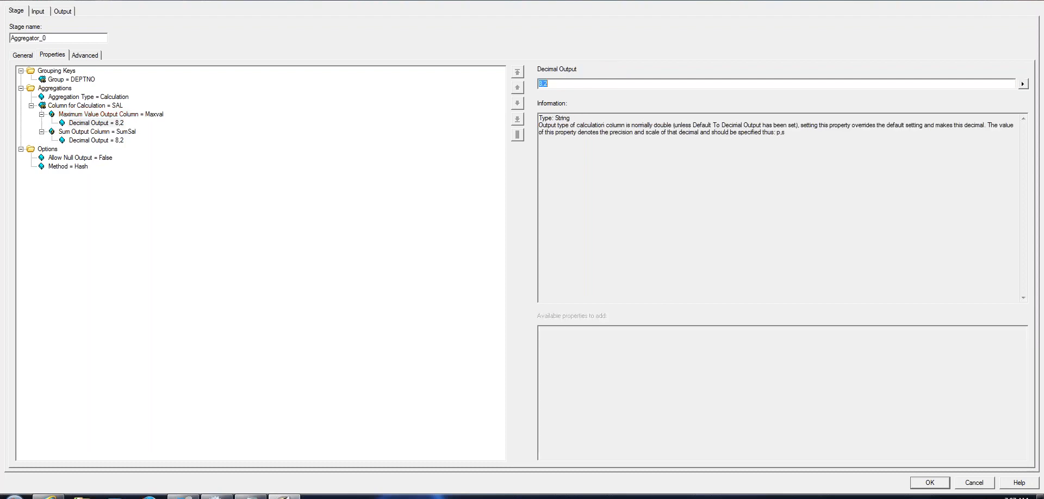
click(102, 106)
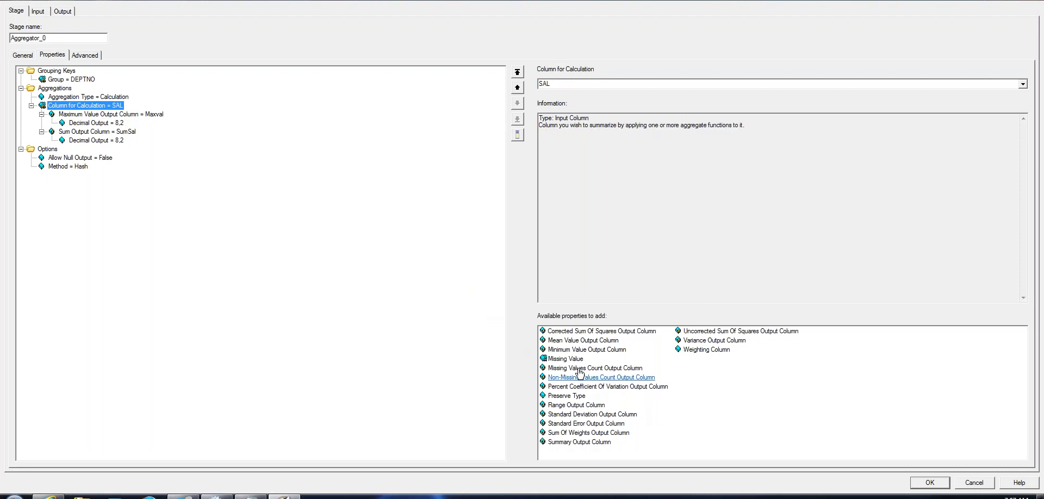
Add a Minimum Value Output Column named MinSal on SAL with Decimal Output 8,2
click(584, 350)
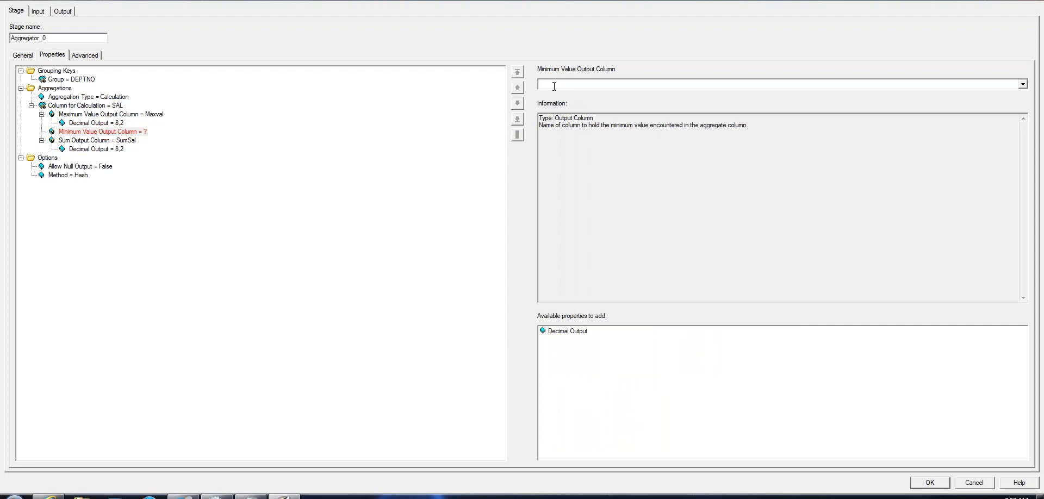
text(m)
text(Mi)
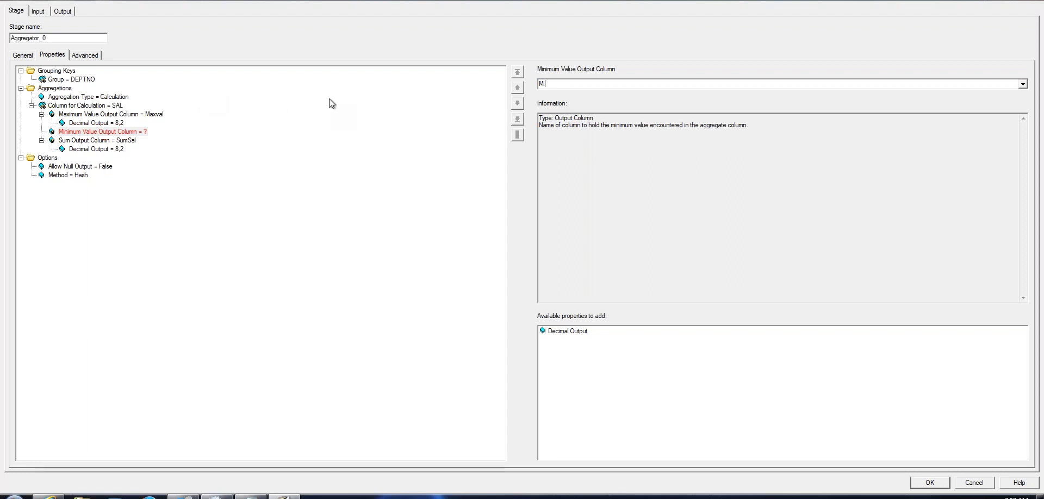
text(n)
text(b=nva)
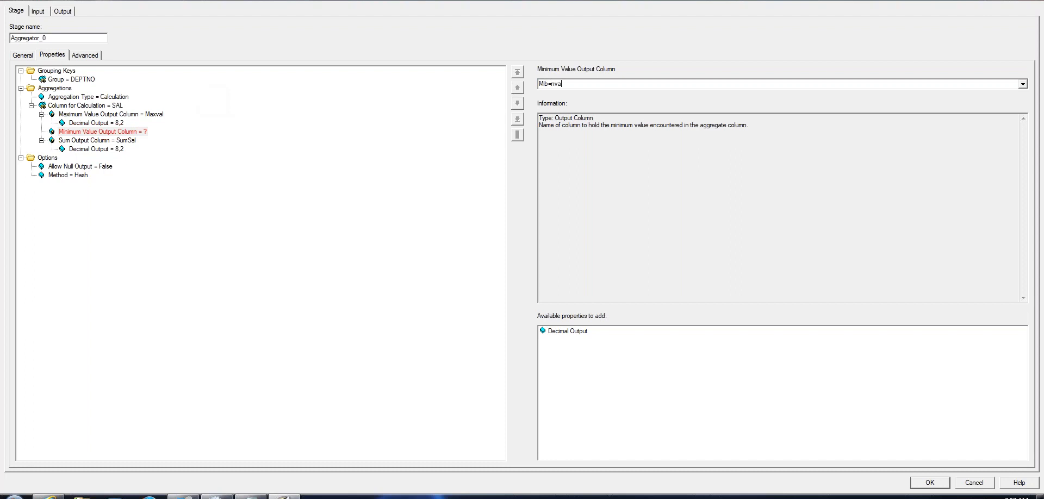
key(BackSpace)
key(BackSpace)
key(BackSpace)
key(BackSpace)
key(BackSpace)
key(BackSpace)
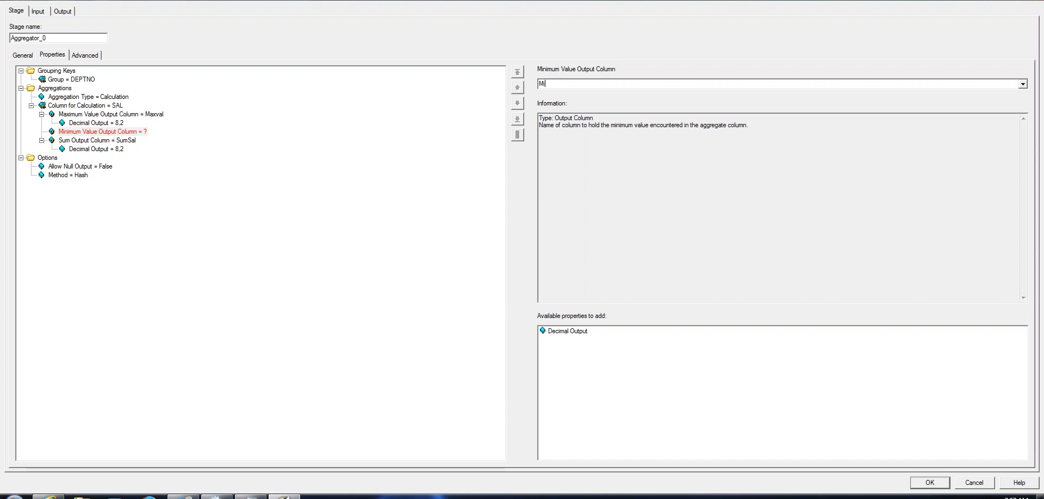
text(inSal)
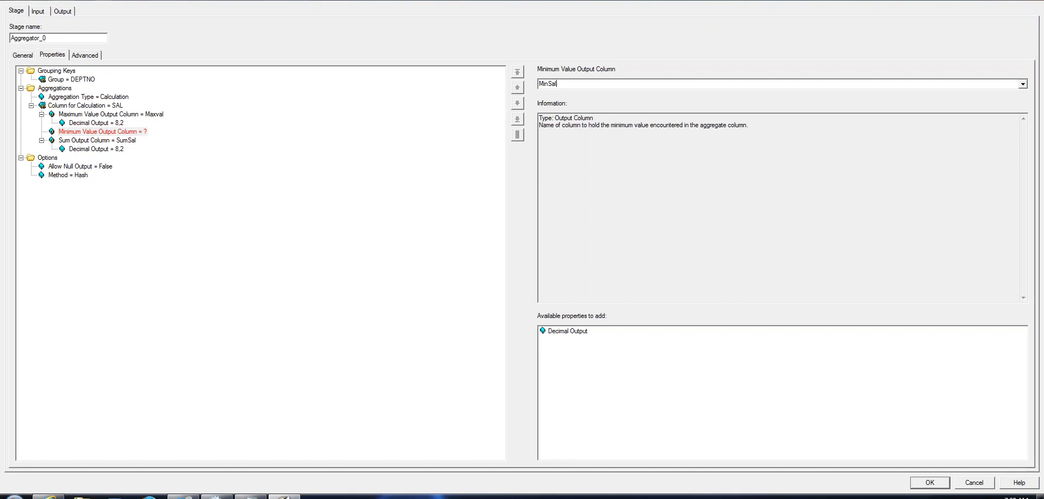
click(577, 333)
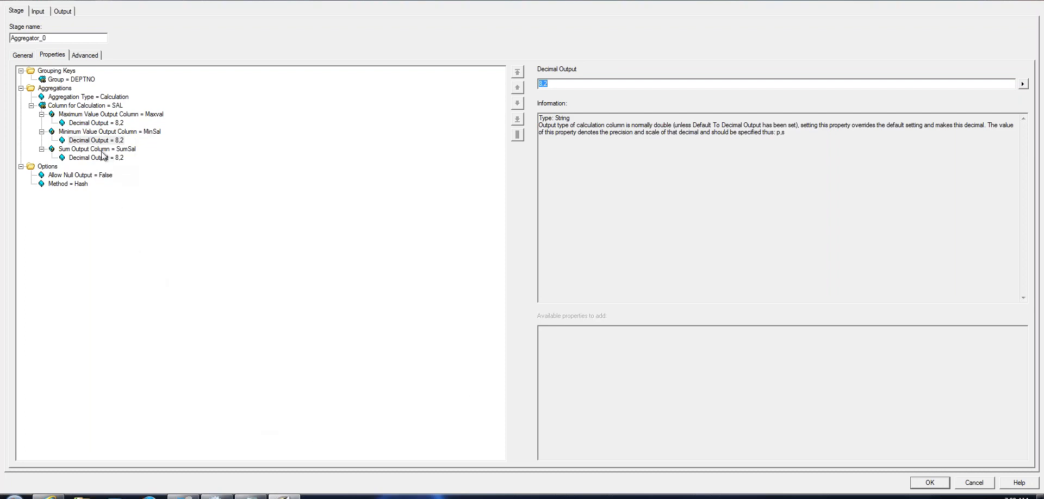
click(98, 134)
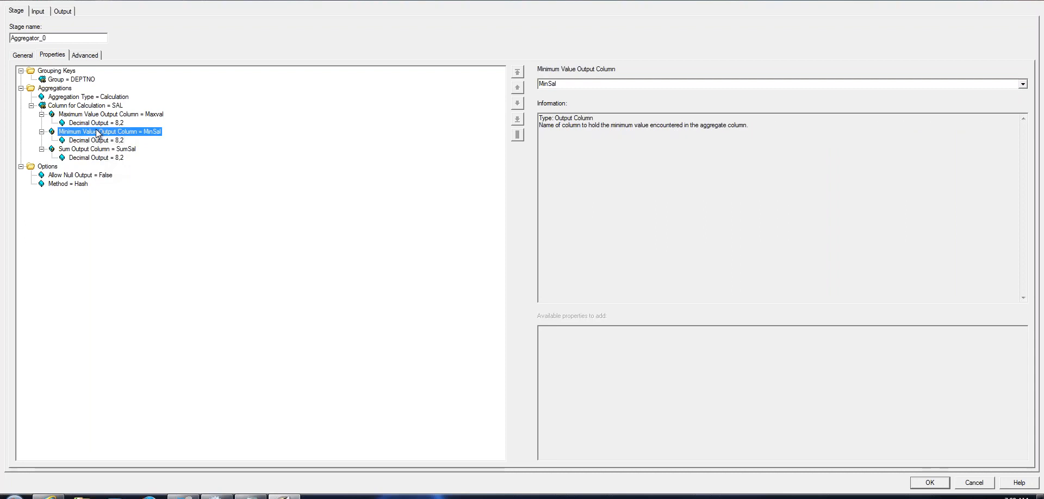
click(121, 151)
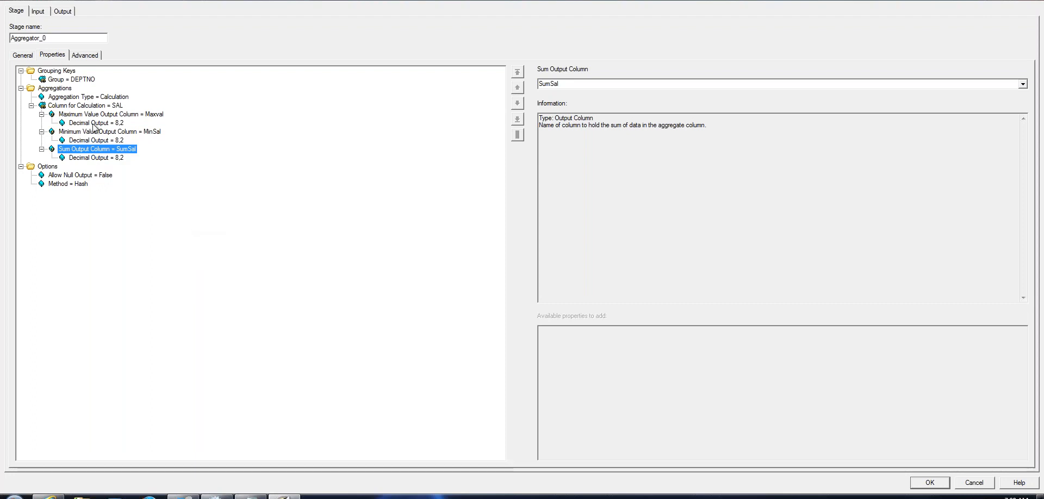
Add a Mean Value Output Column AvgSal with Decimal Output 8,2, then view src_emp input partitioning
click(90, 106)
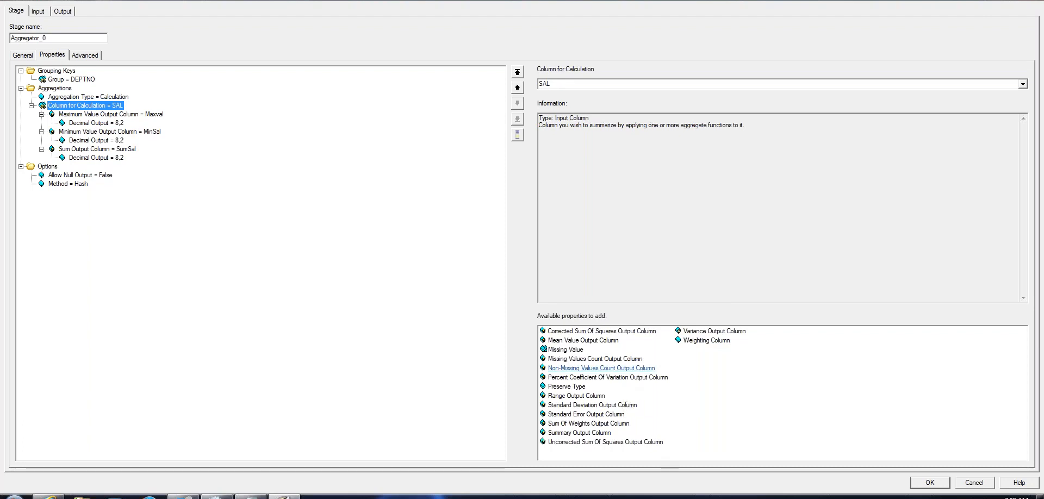
click(591, 342)
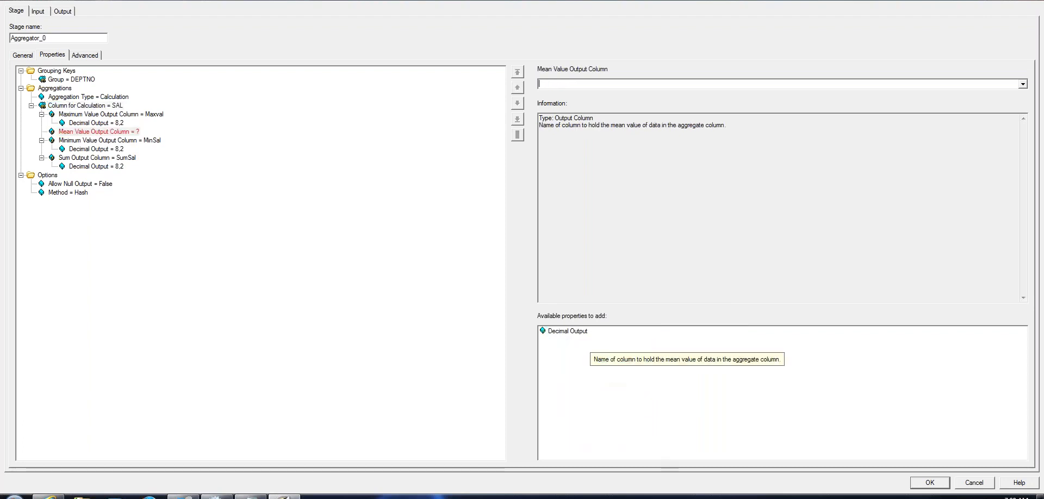
click(569, 85)
text(AvgSal)
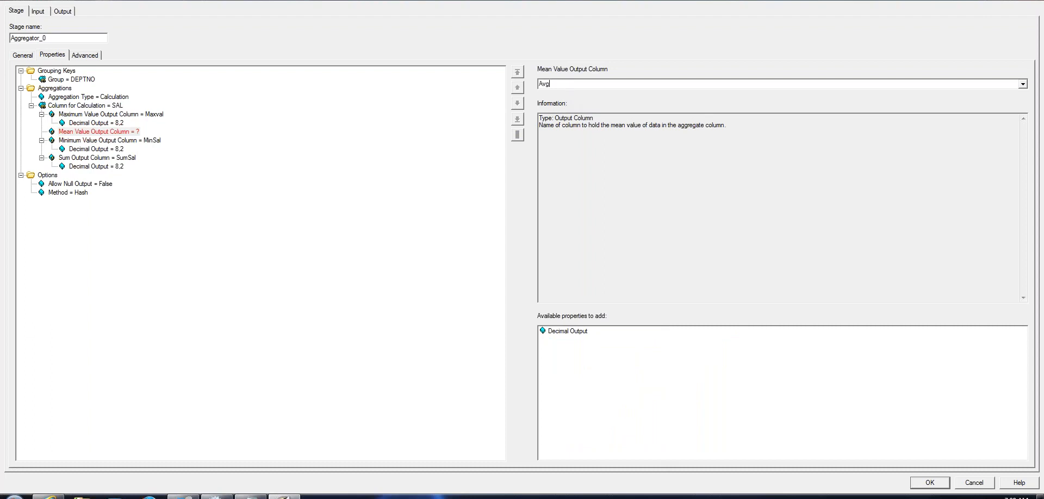
click(568, 331)
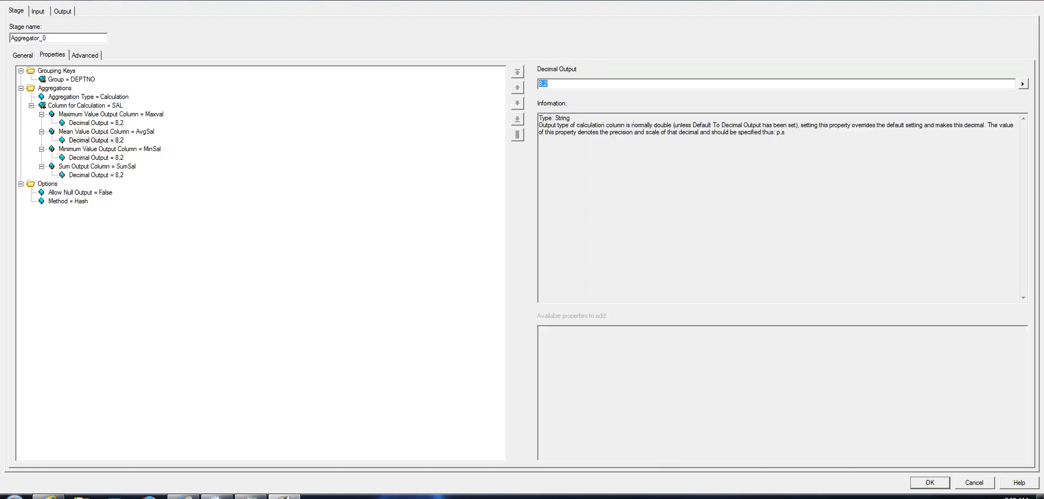
click(38, 12)
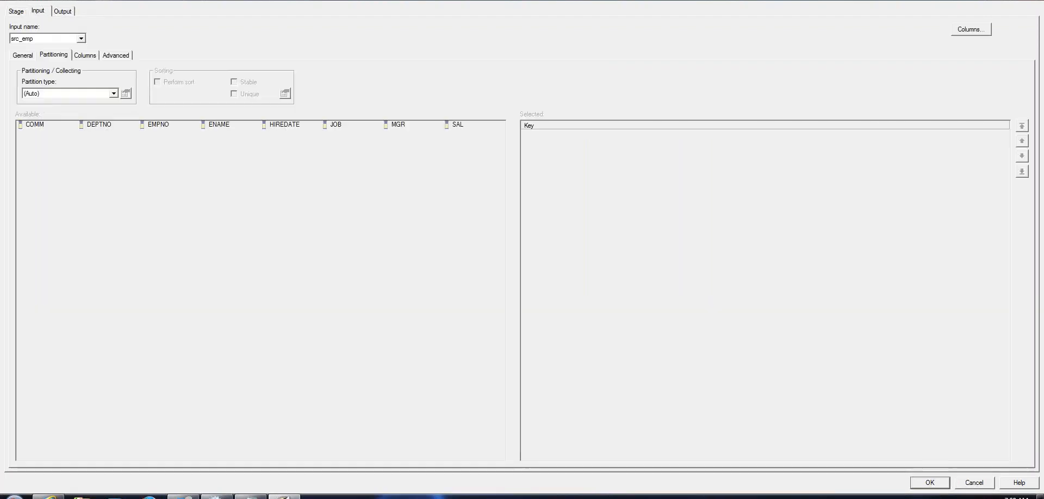
Delete all existing tgt_emp output column definitions on the Output Columns tab
click(74, 38)
click(74, 38)
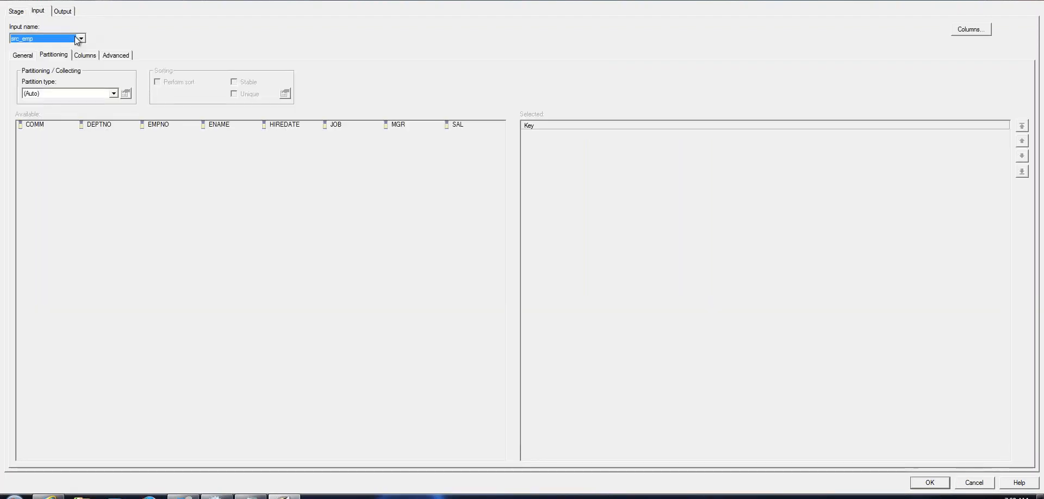
click(64, 12)
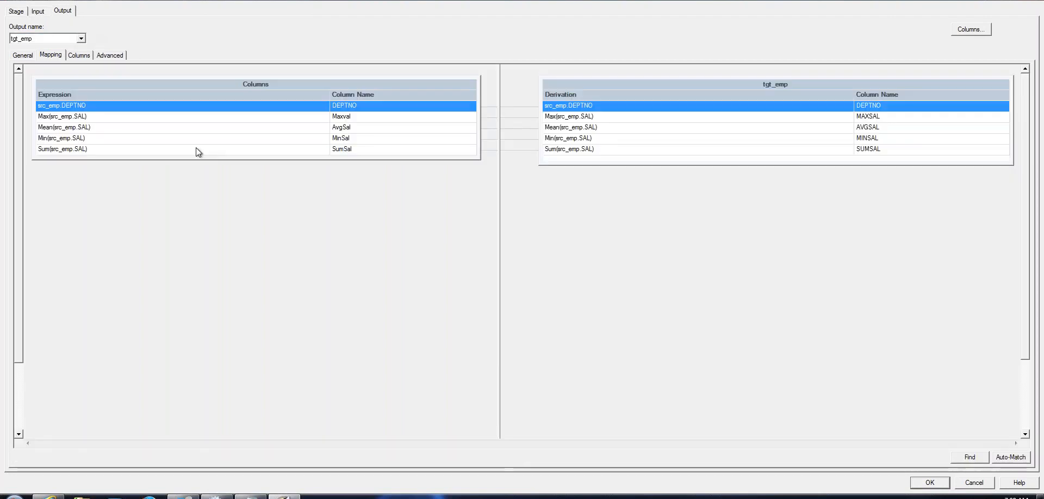
click(86, 56)
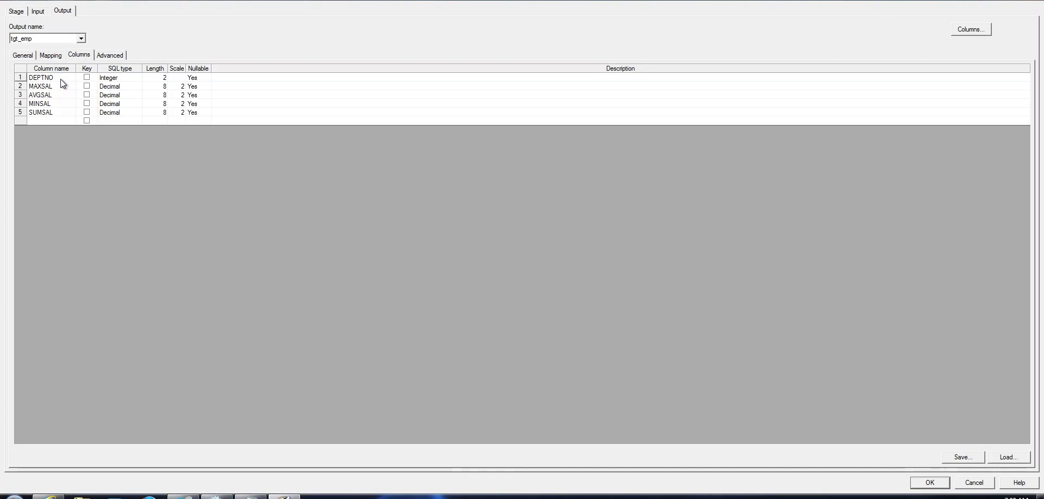
click(60, 80)
key(shift+Down)
key(shift+Down)
key(shift+Down)
key(shift+Down)
key(shift+Down)
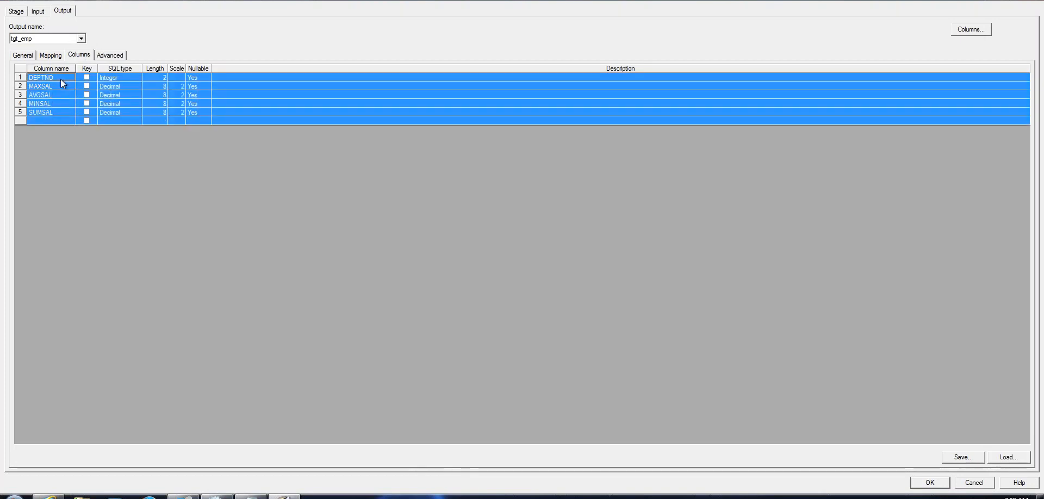
key(Delete)
key(Return)
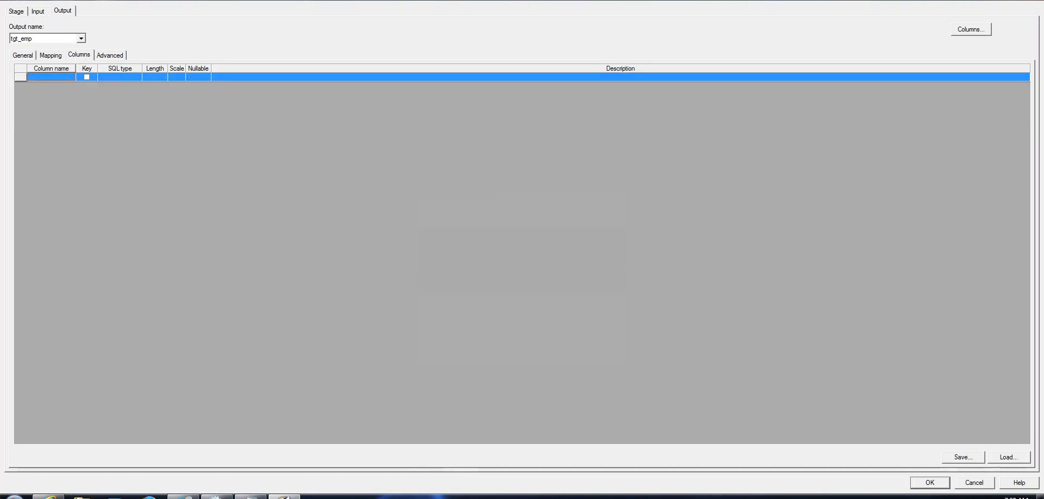
Map DEPTNO, Maxval, AvgSal, MinSal and SumSal into tgt_emp and close the Aggregator with OK
click(52, 56)
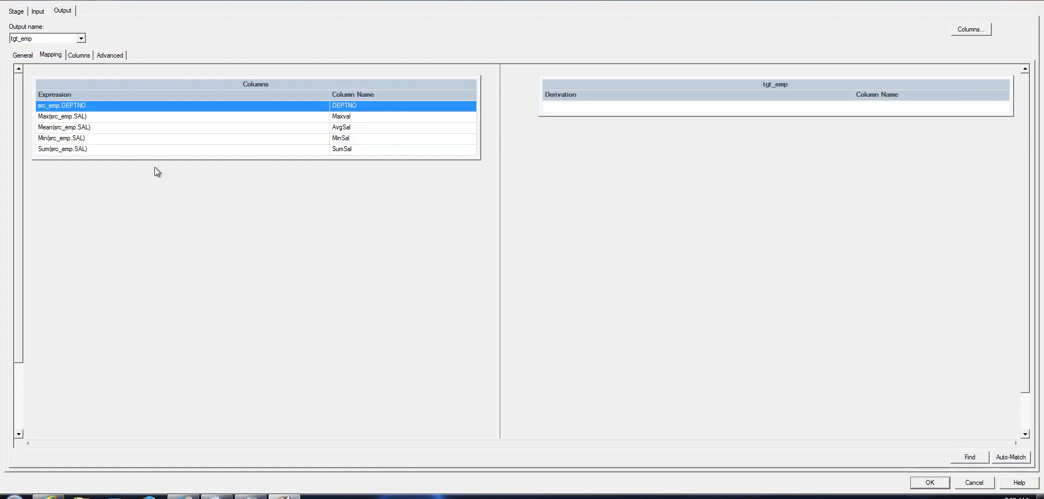
click(155, 142)
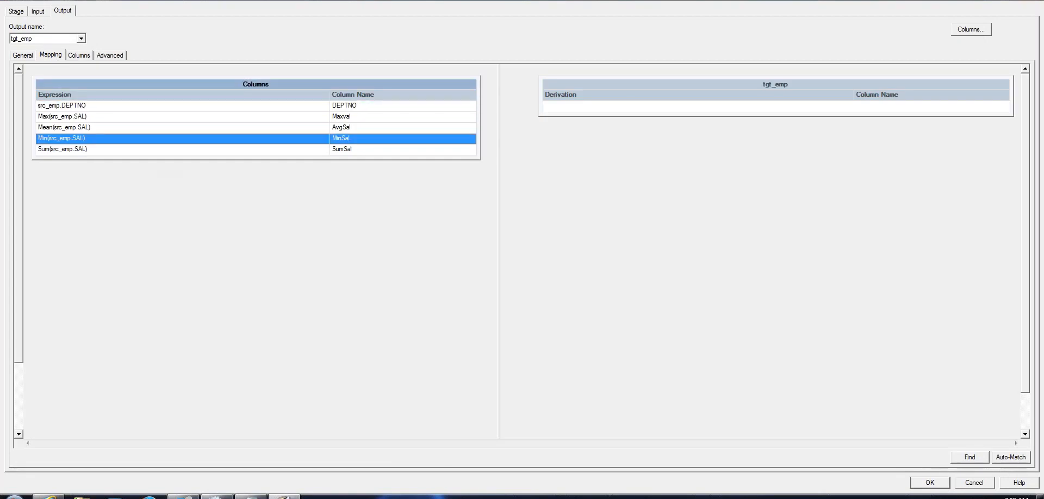
key(ctrl+a)
mouse_move(374, 85)
mouse_down()
mouse_move(429, 65)
mouse_move(501, 66)
mouse_move(572, 113)
mouse_up()
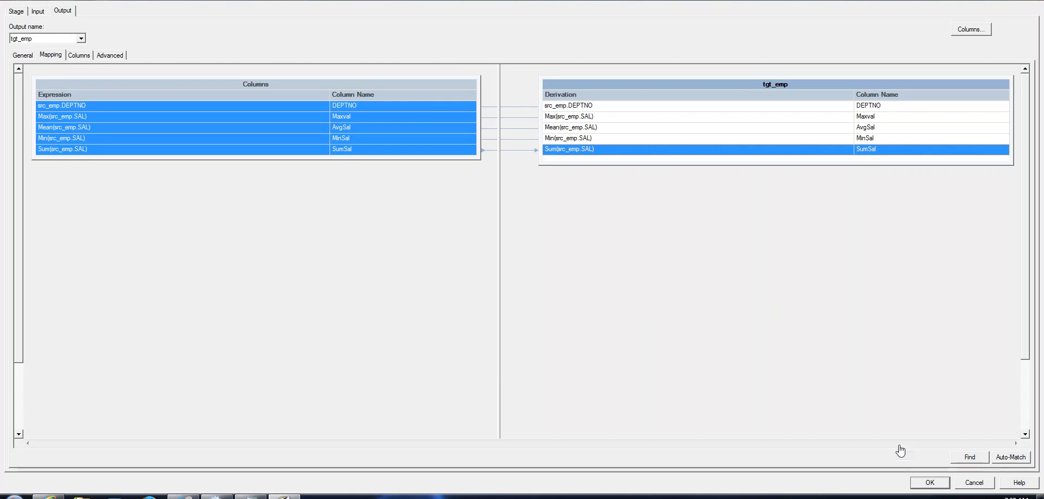
click(923, 489)
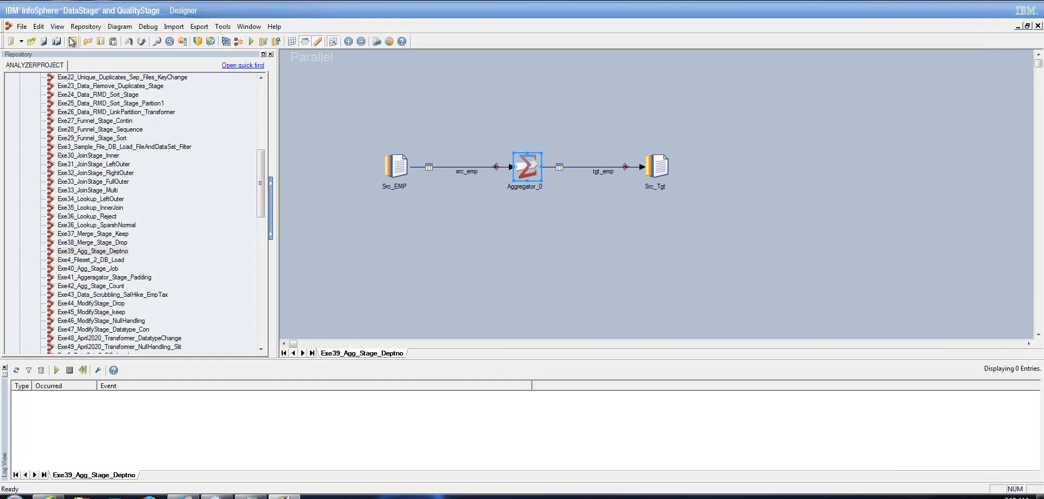
Save and compile Exe39_Agg_Stage_Deptno, then run it with default options: 15 rows in, 4 out
click(46, 41)
click(226, 41)
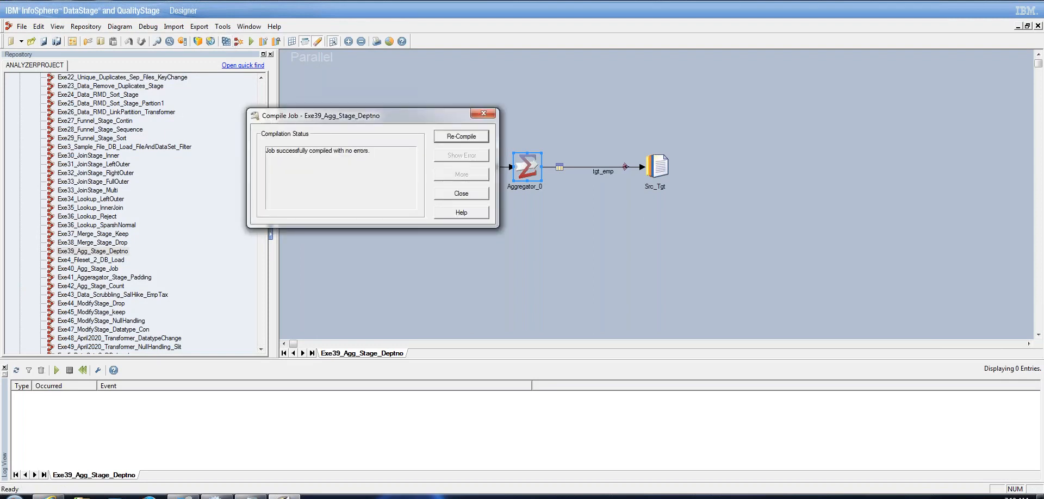
click(485, 194)
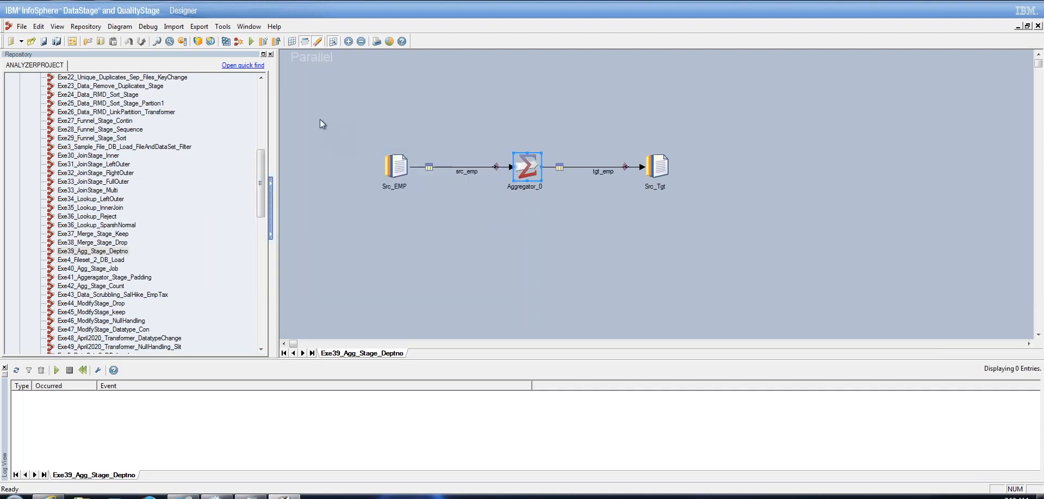
click(251, 43)
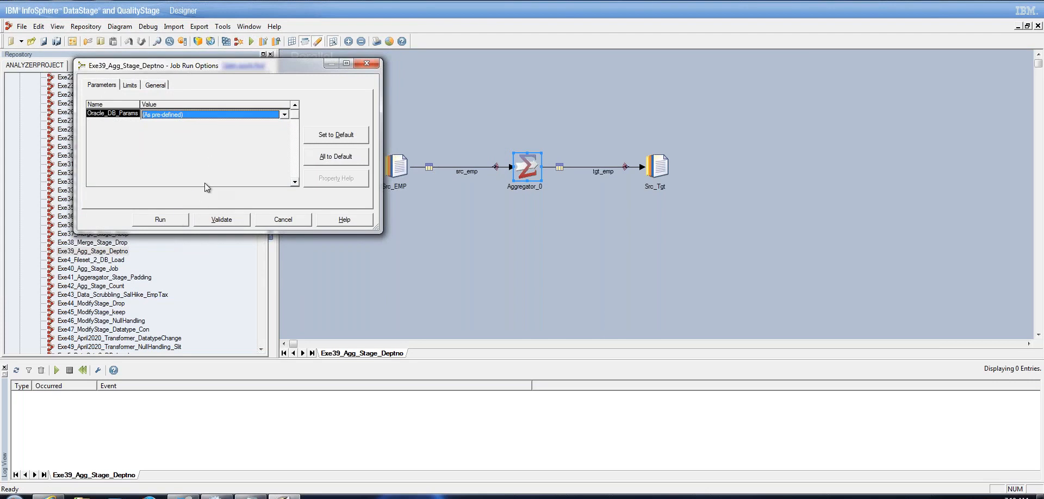
click(169, 221)
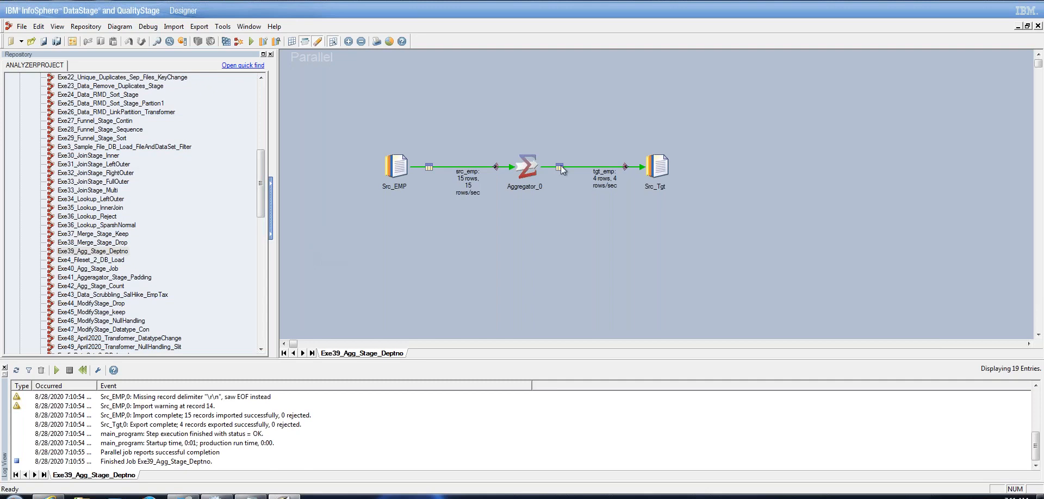
View up to 100 rows of tgt_emp data from the Src_Tgt target stage
click(661, 170)
right_click(659, 169)
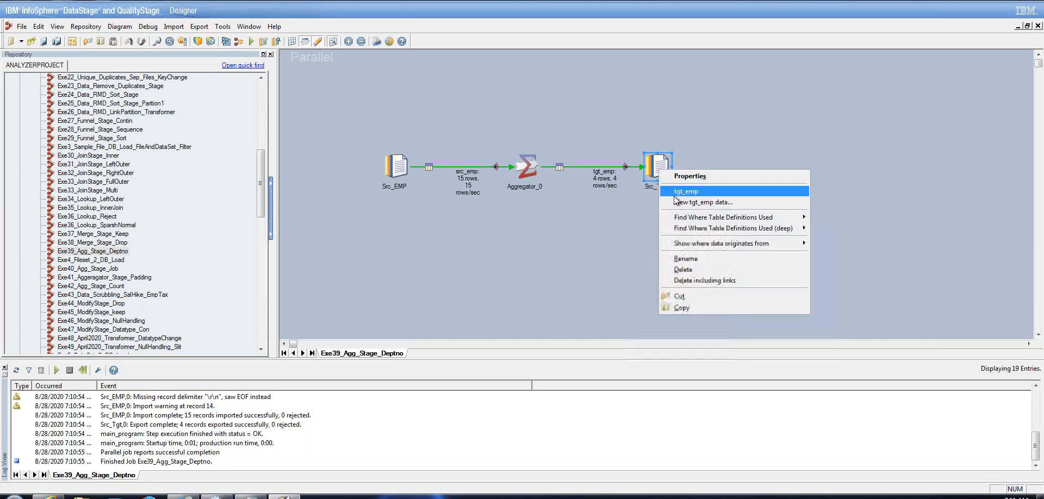
click(681, 202)
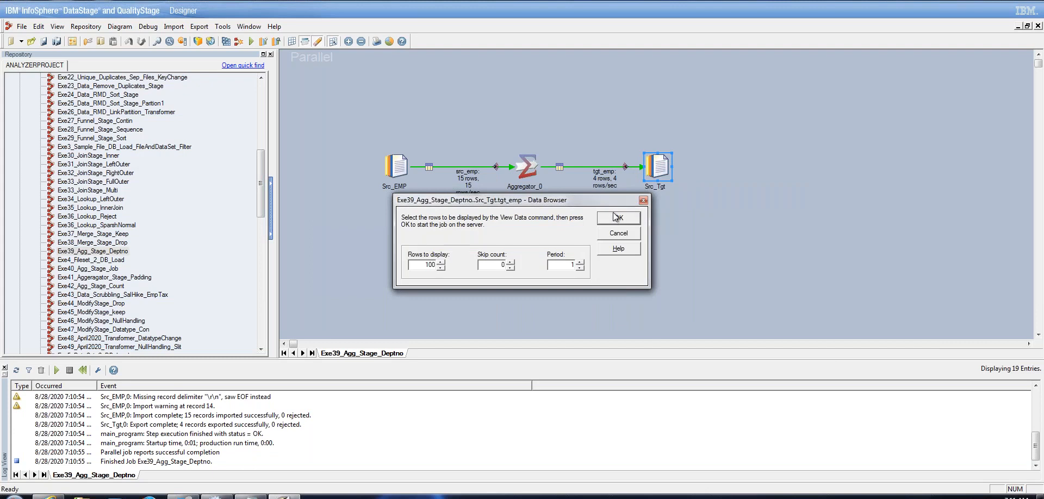
click(684, 216)
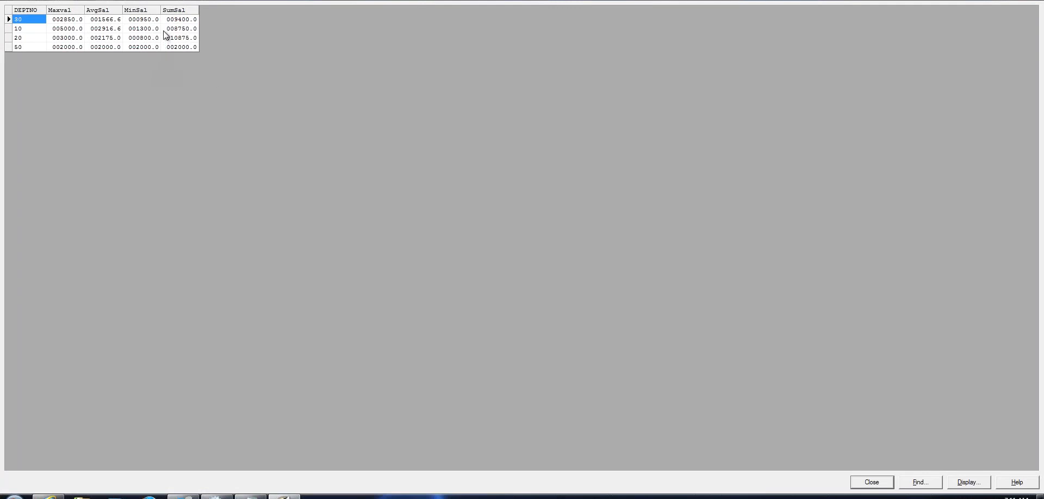
Widen the MinSal and Maxval columns, check department 50's values, and close the data view
drag(161, 21, 249, 11)
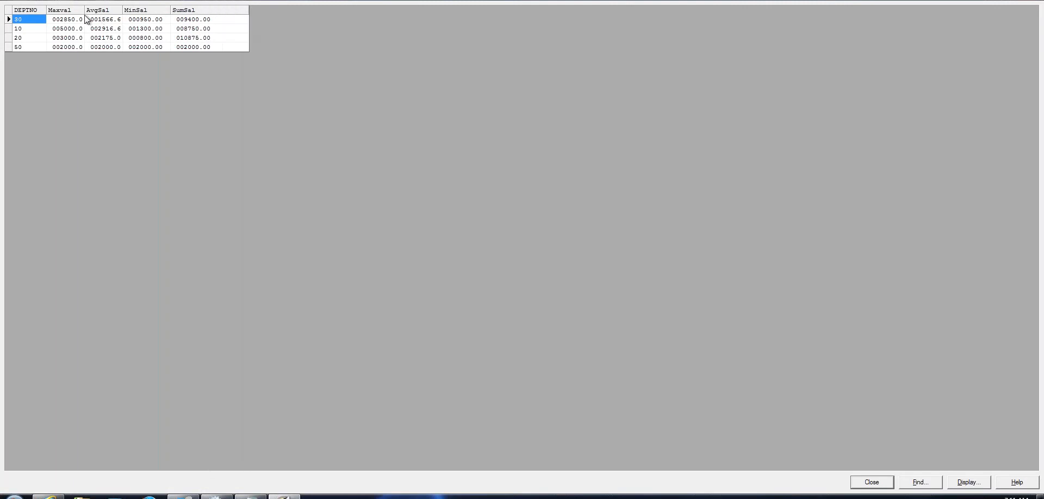
drag(85, 15, 96, 15)
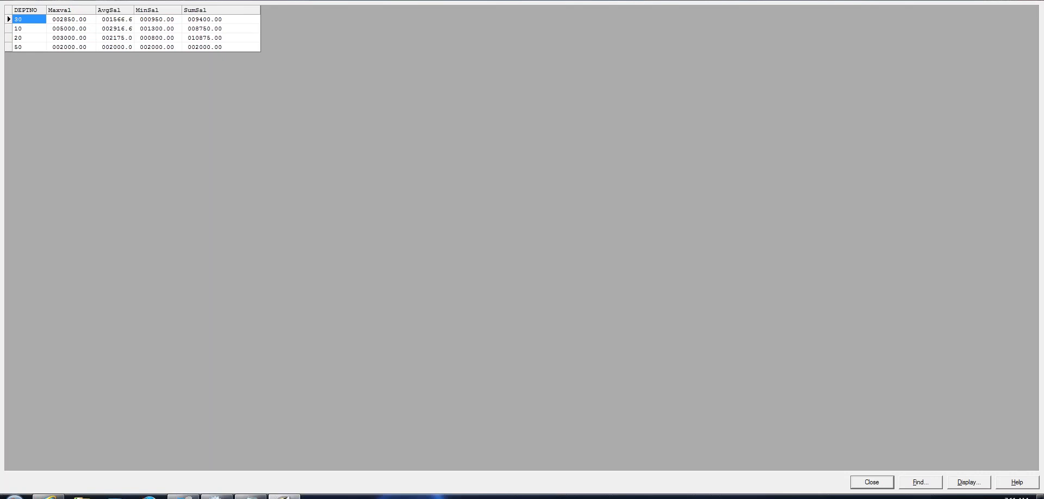
click(67, 46)
click(162, 47)
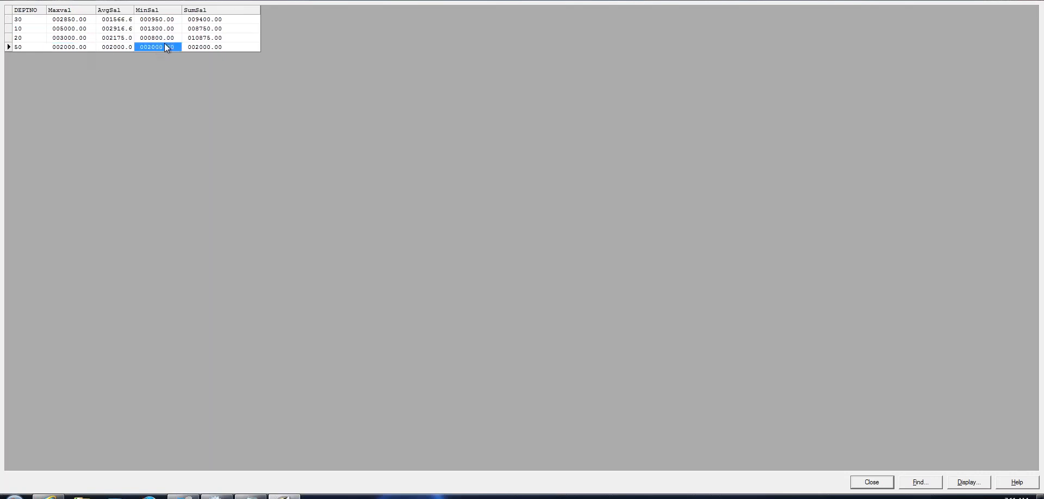
click(196, 47)
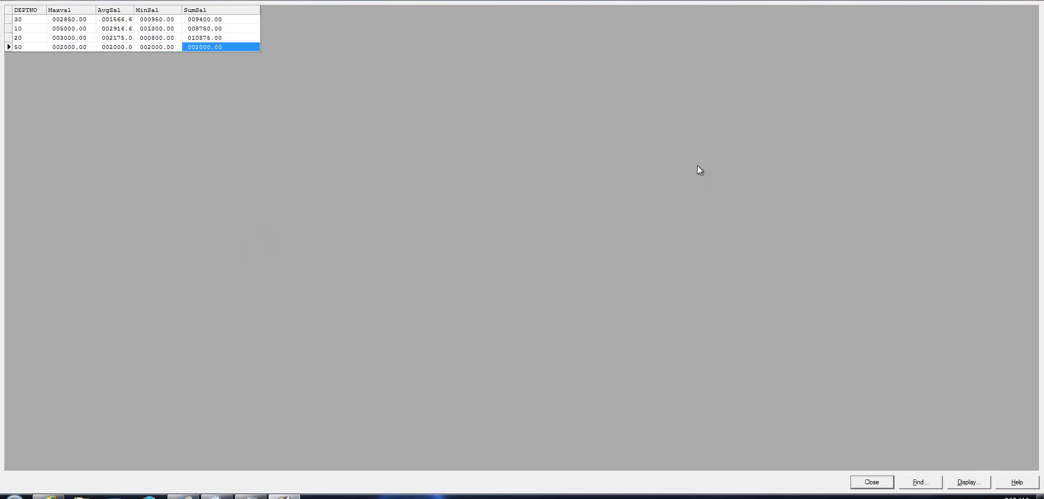
click(877, 485)
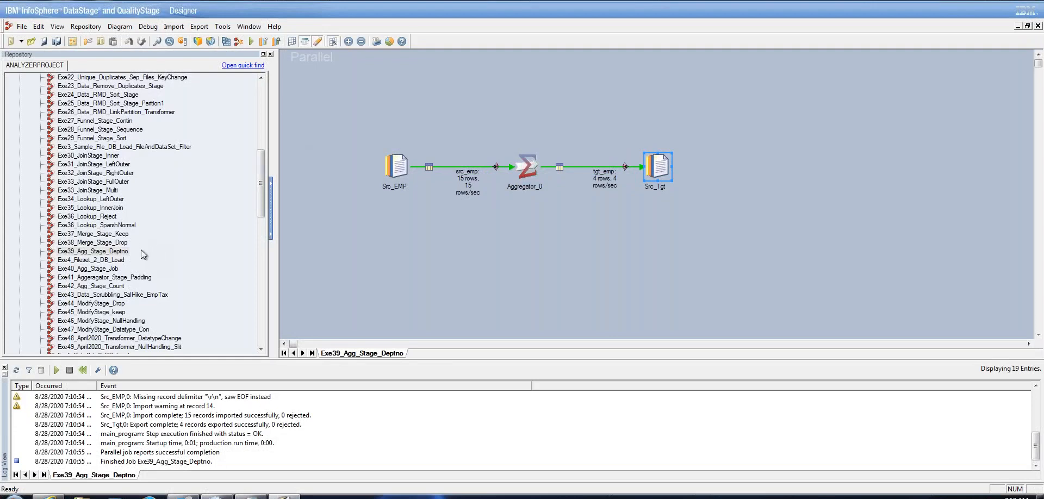
Open Exe40_Agg_Stage_Job and review Aggregator_0's input settings and JOB-grouped output mapping
double_click(87, 269)
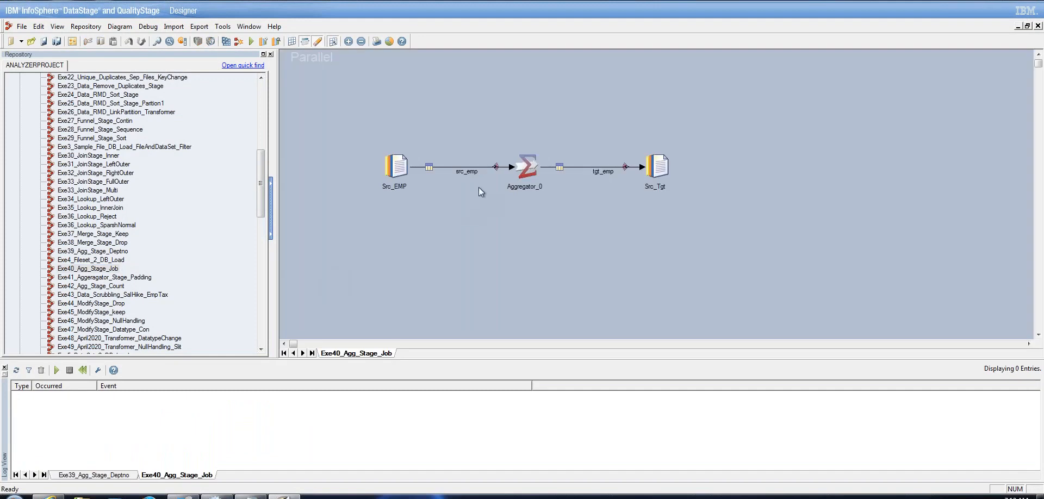
click(526, 169)
double_click(526, 169)
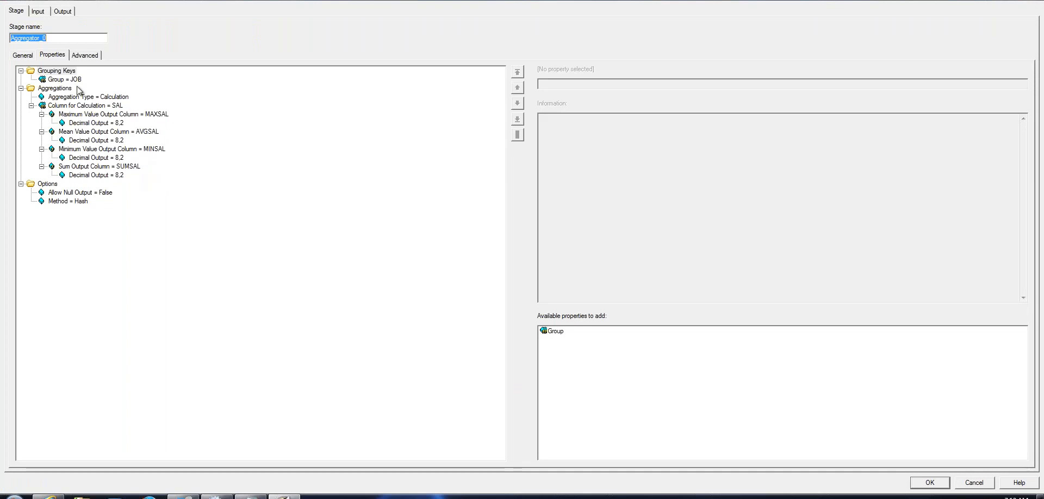
click(38, 11)
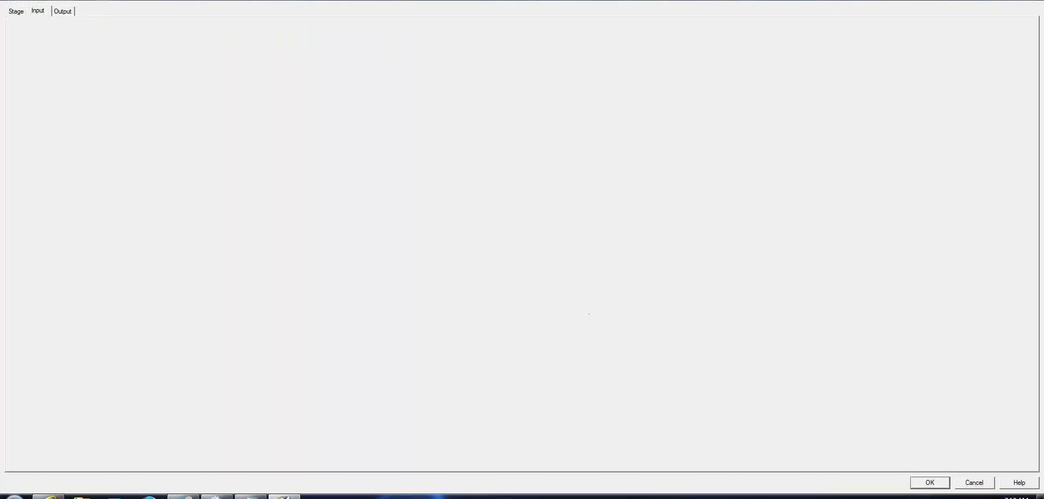
click(55, 12)
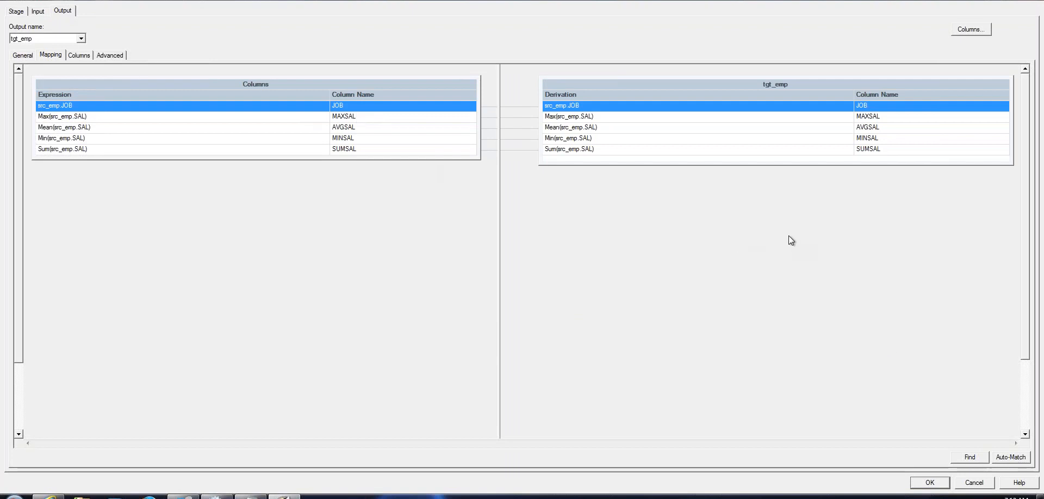
Accept the aggregator settings and start a job run, agreeing to compile first
click(929, 482)
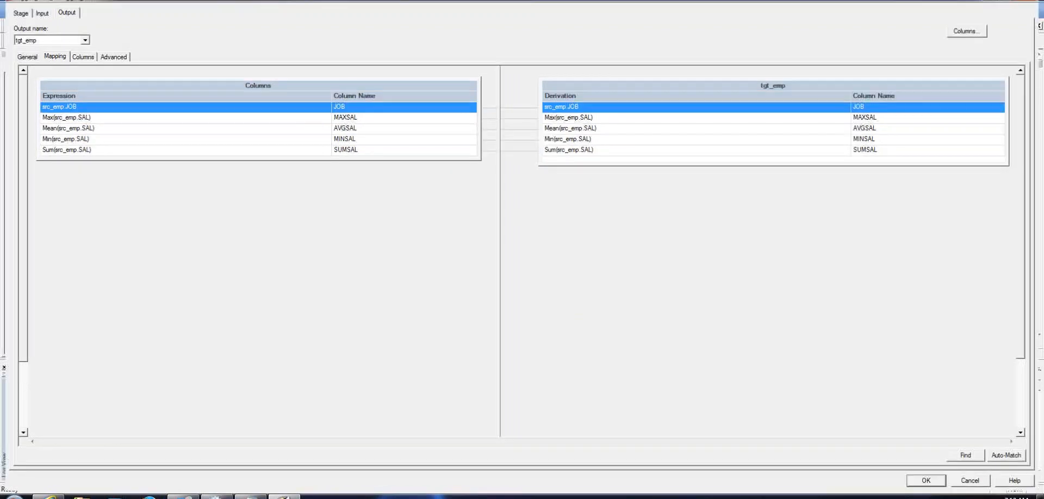
click(251, 41)
click(569, 277)
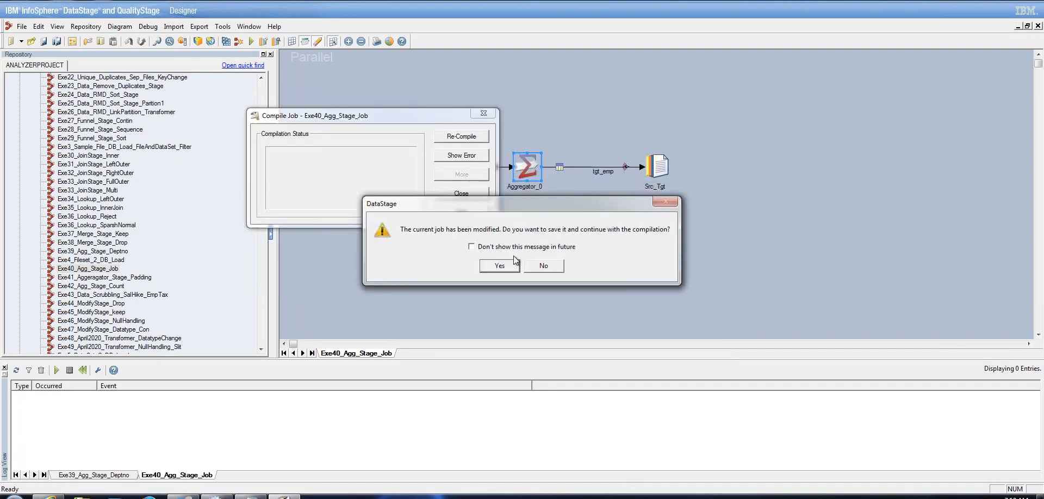
Save, compile and run Exe40_Agg_Stage_Job, reading 15 rows and writing 6 to Src_Tgt
click(499, 265)
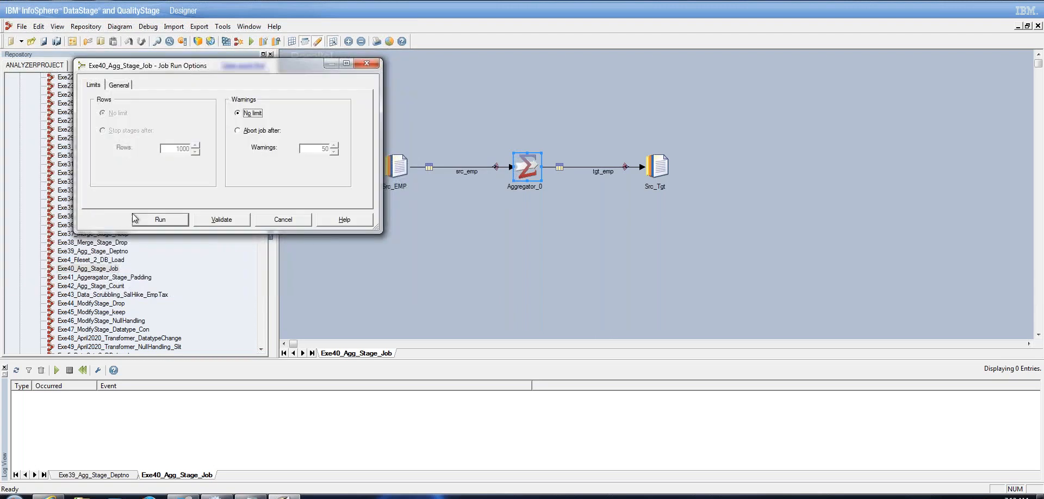
click(161, 219)
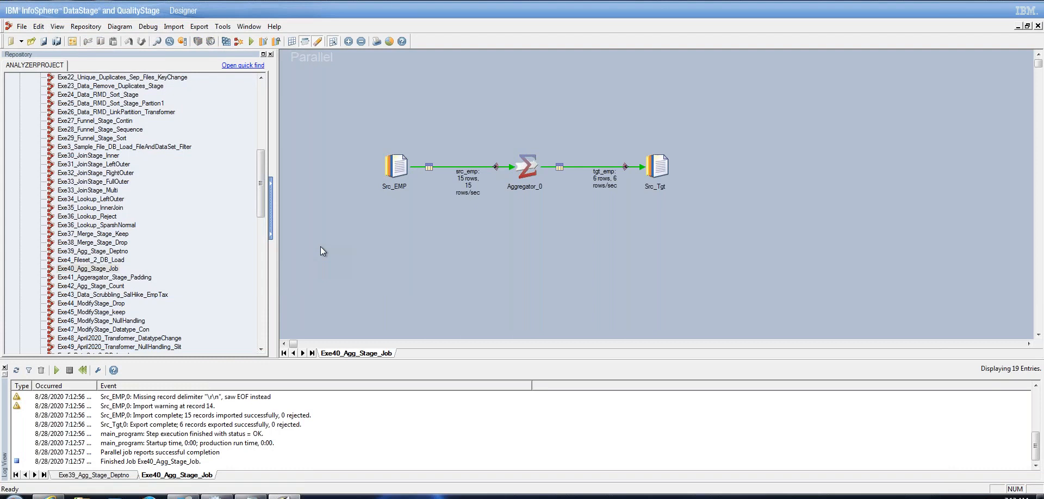
click(659, 163)
right_click(660, 162)
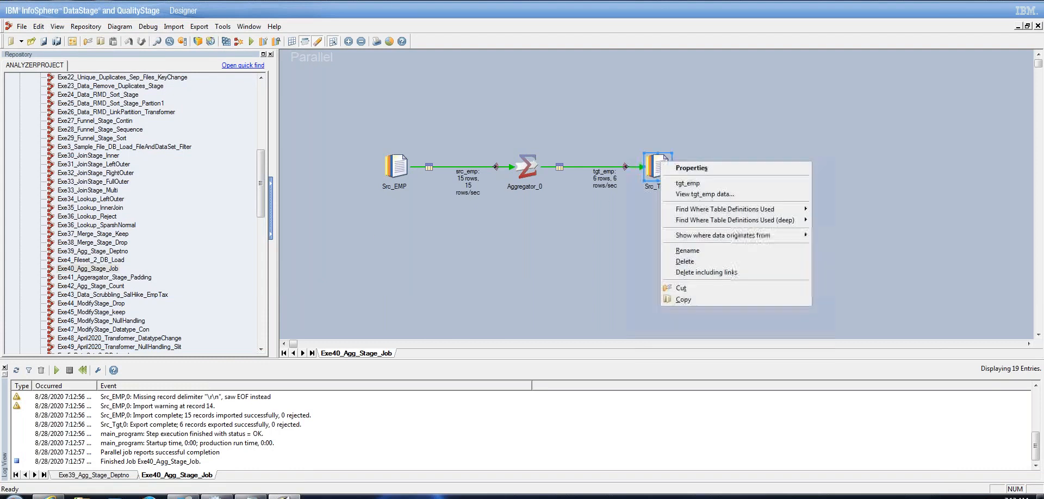
click(686, 194)
click(619, 219)
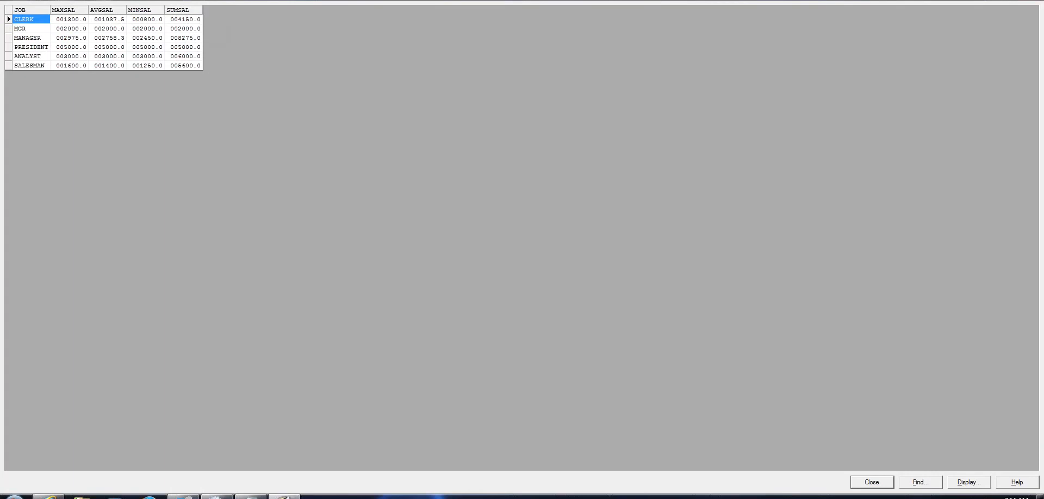
drag(203, 9, 267, 10)
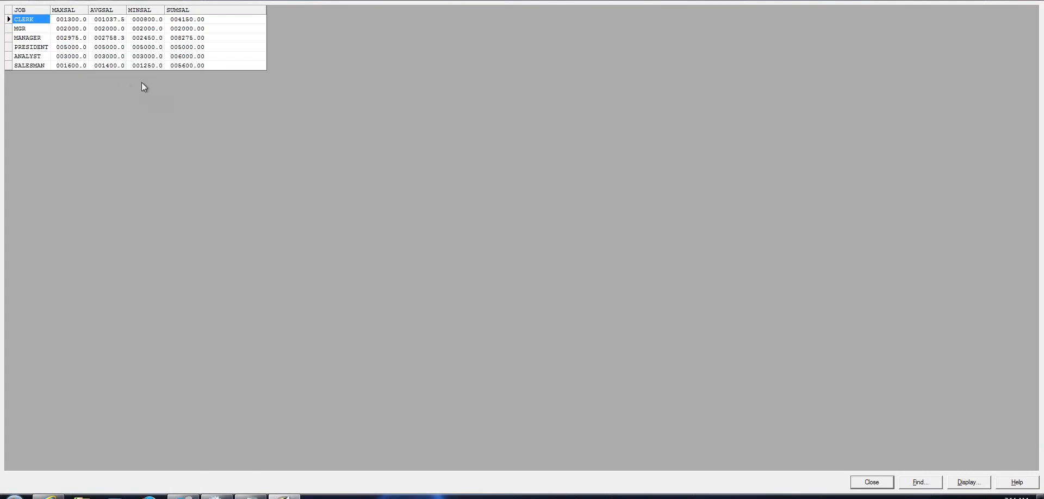
click(875, 482)
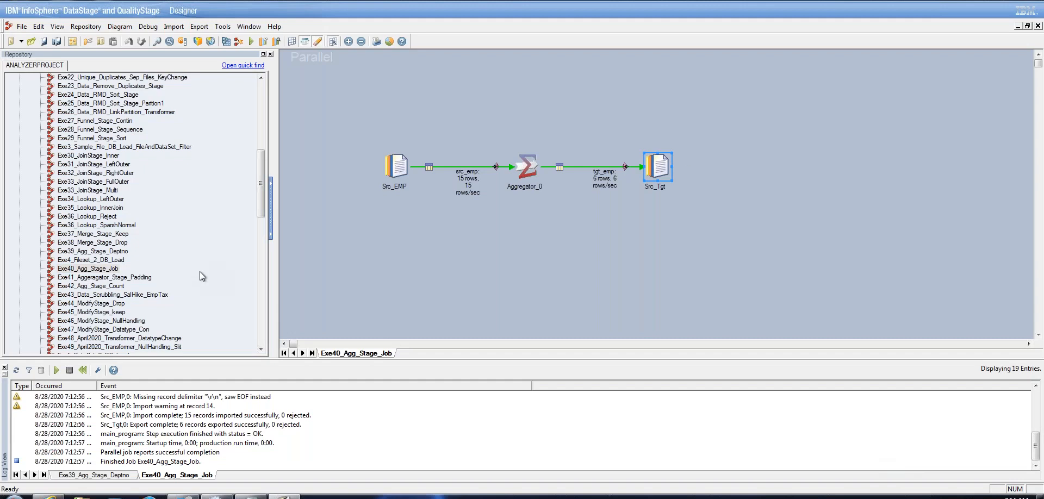
Open Exe42_Agg_Stage_Count's Aggregator_0 and check its Group = JOB key and Count Rows into COUNT
click(111, 287)
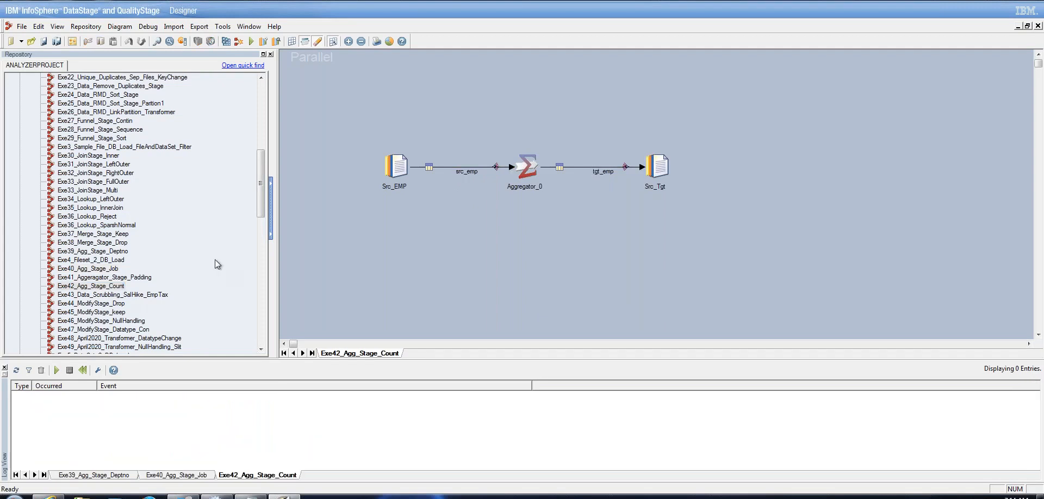
double_click(534, 166)
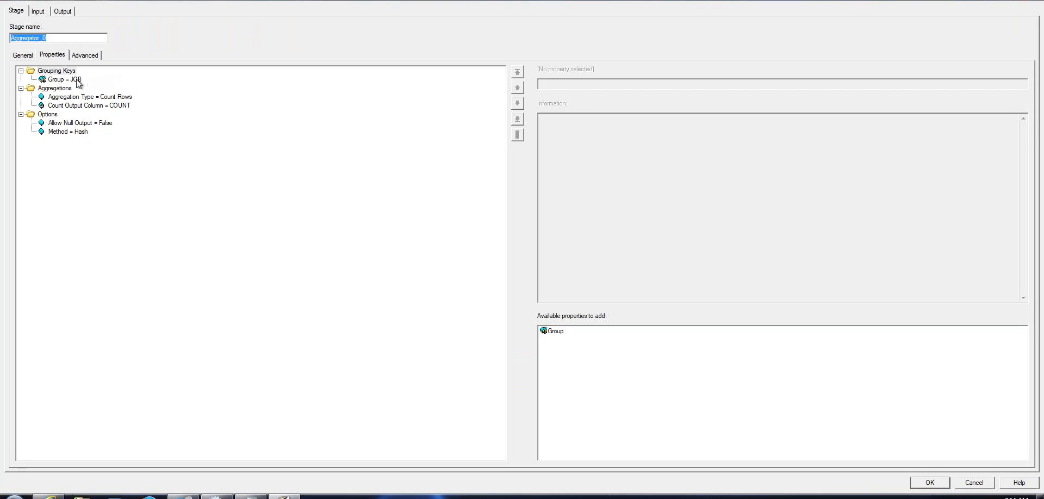
click(76, 80)
click(124, 106)
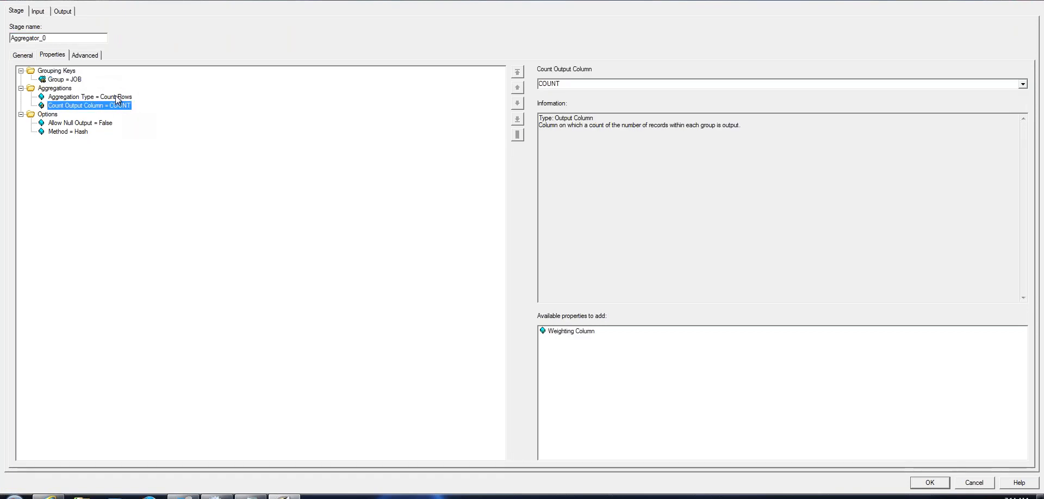
click(118, 98)
click(124, 107)
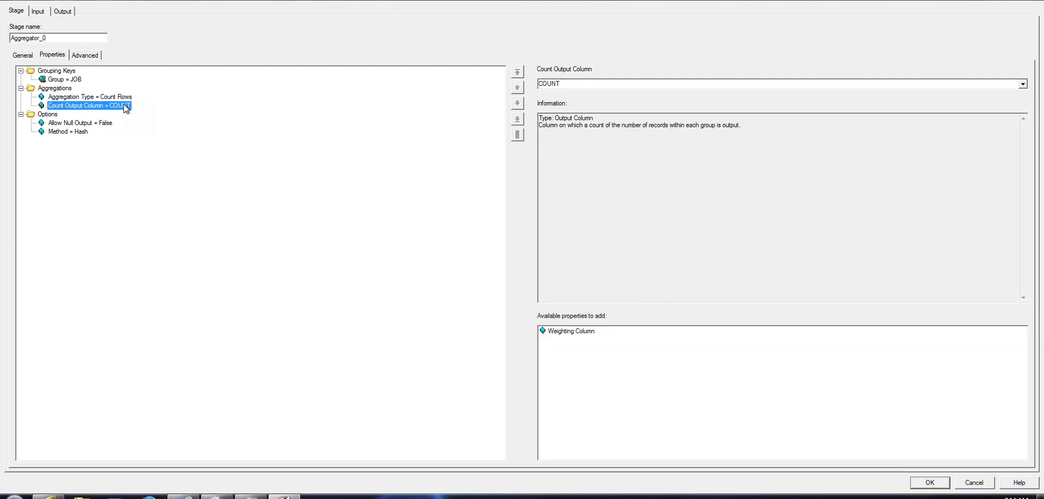
Review the aggregator's input settings and COUNT output mapping to tgt_emp, then accept them
click(37, 14)
click(17, 12)
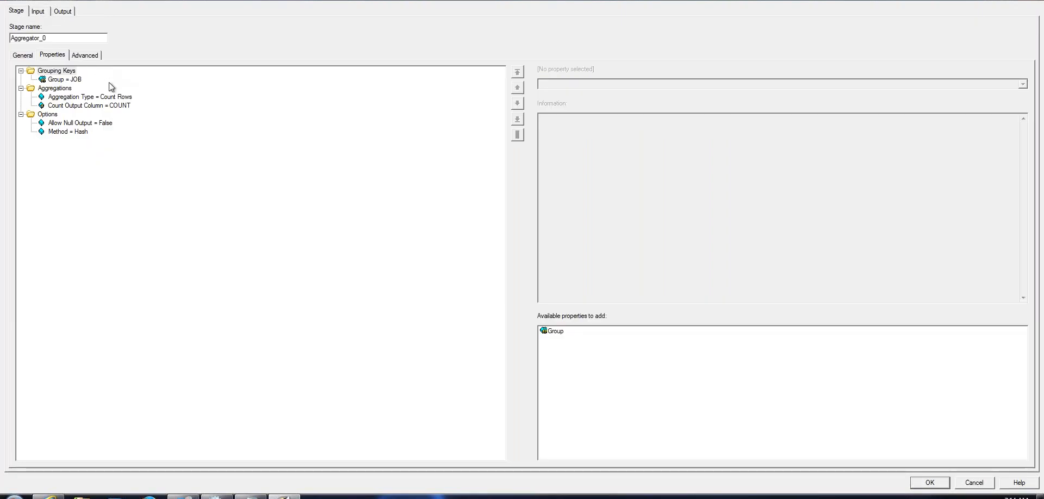
click(115, 107)
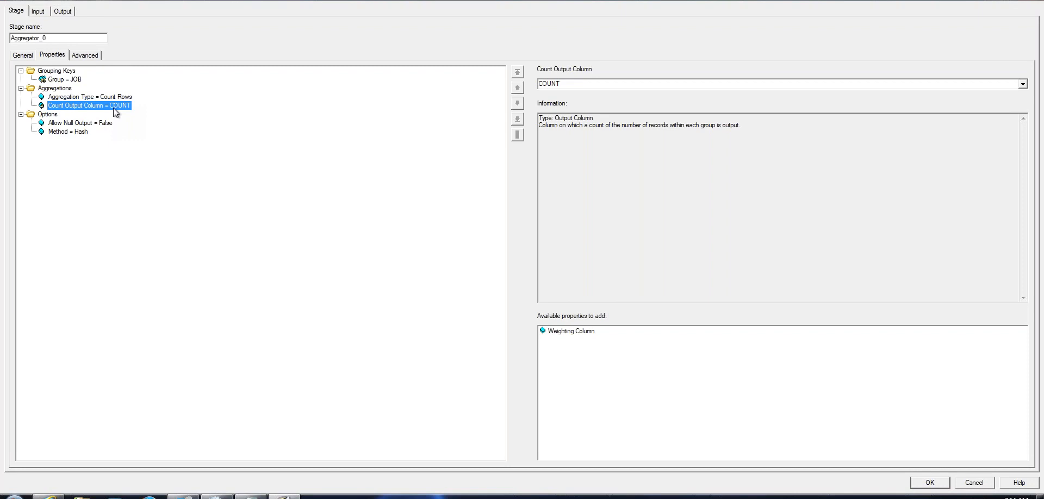
click(41, 13)
click(62, 11)
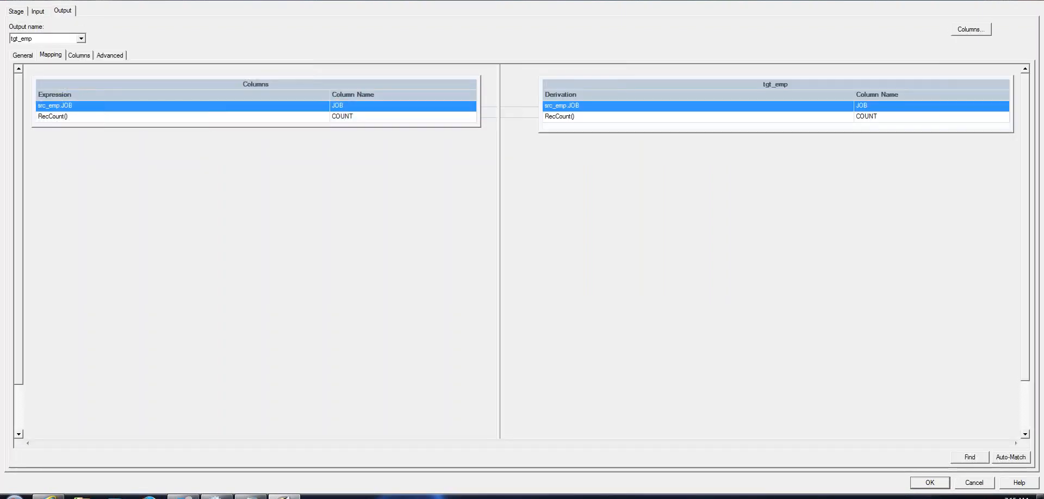
click(930, 483)
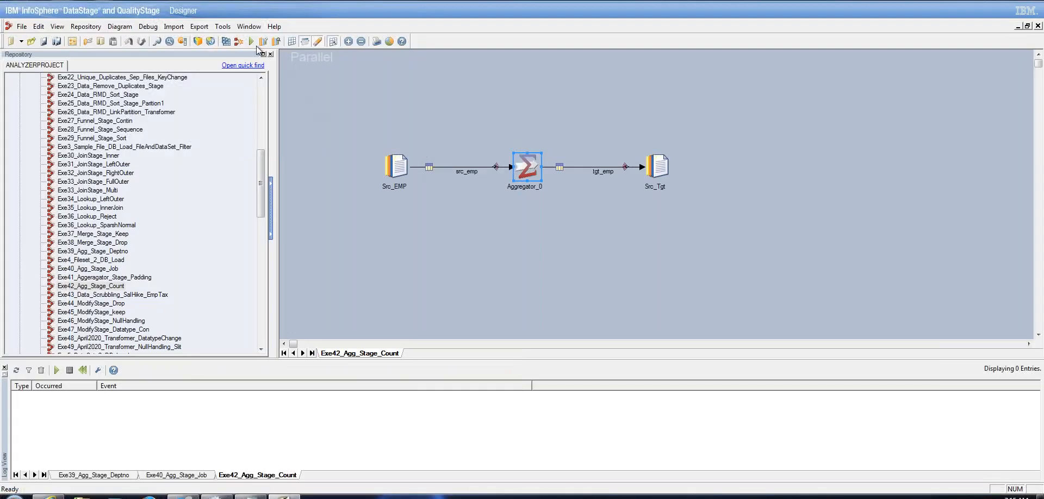
Compile, save and run Exe42_Agg_Stage_Count, reading 15 rows and writing 6 counted rows
click(251, 41)
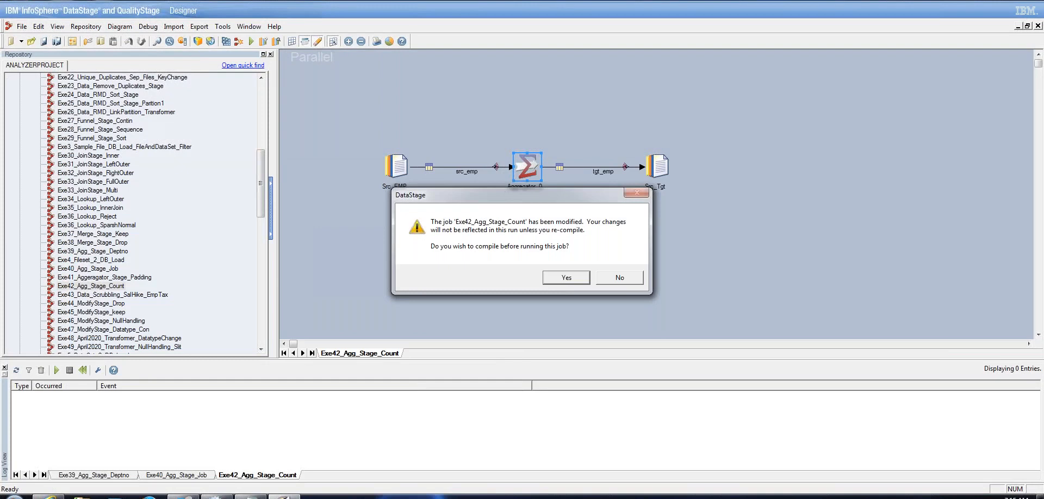
click(568, 278)
click(500, 266)
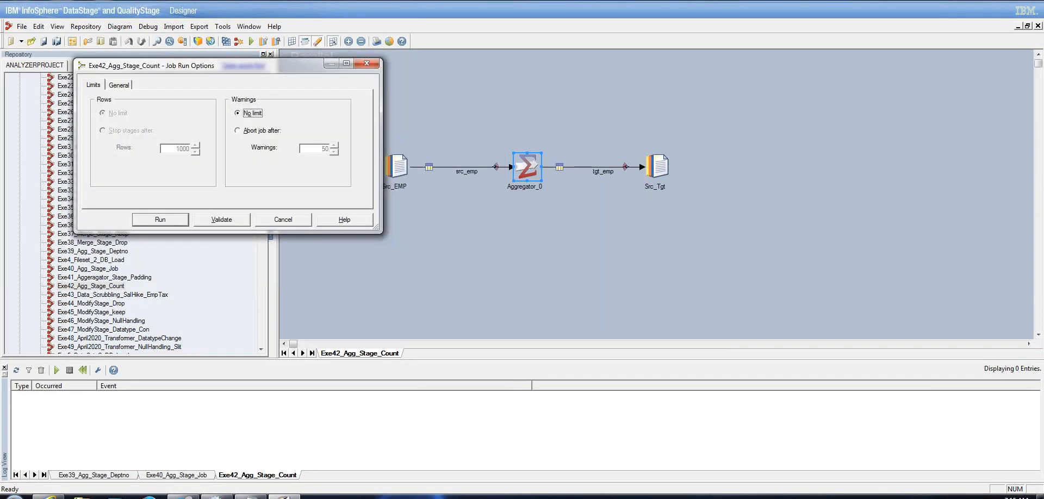
click(183, 223)
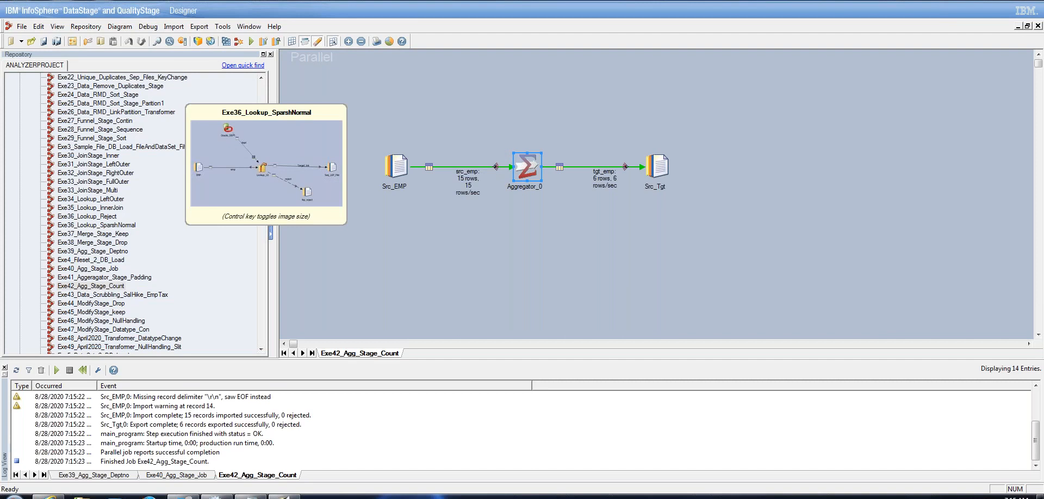
click(674, 244)
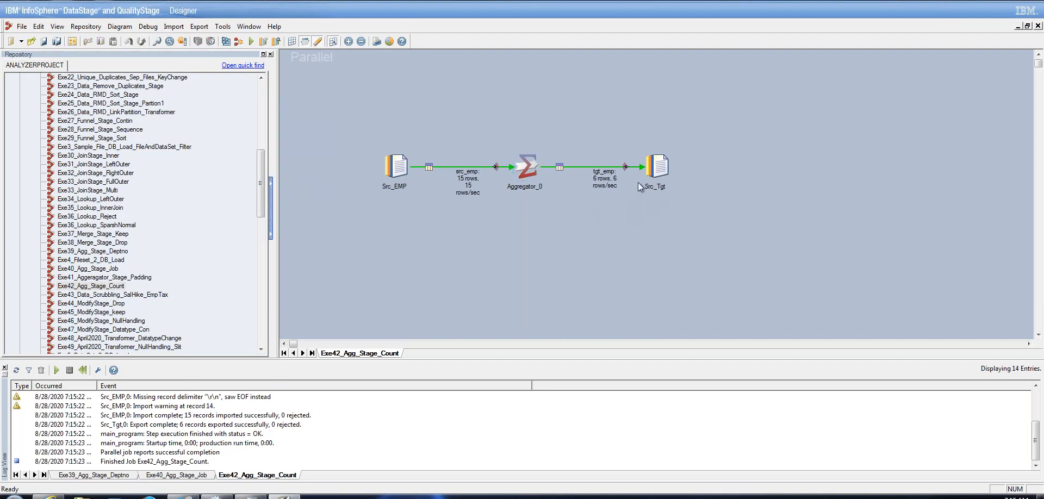
right_click(661, 170)
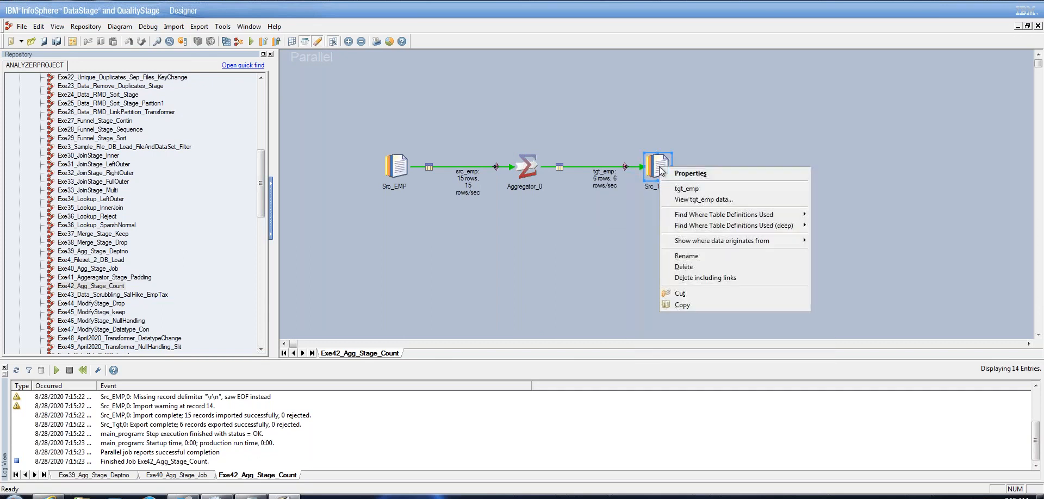
click(683, 203)
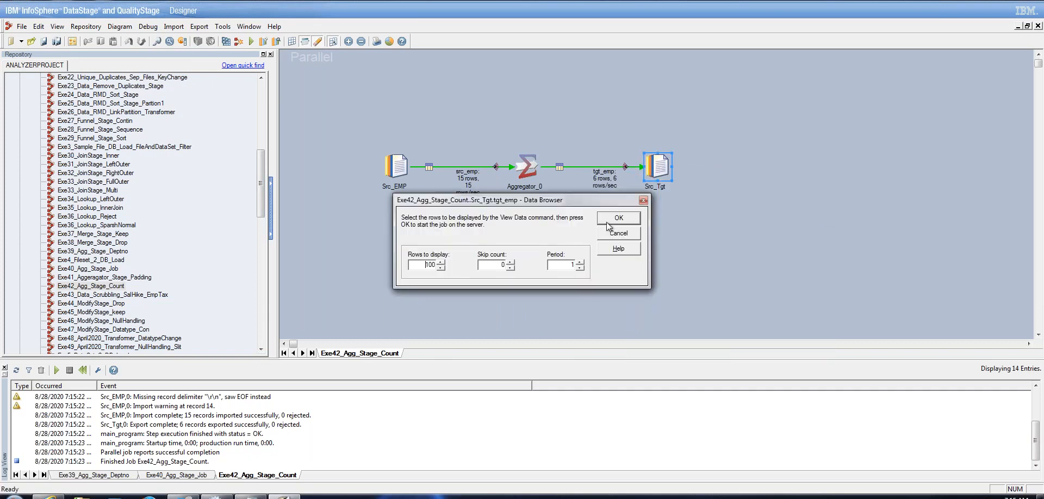
click(620, 219)
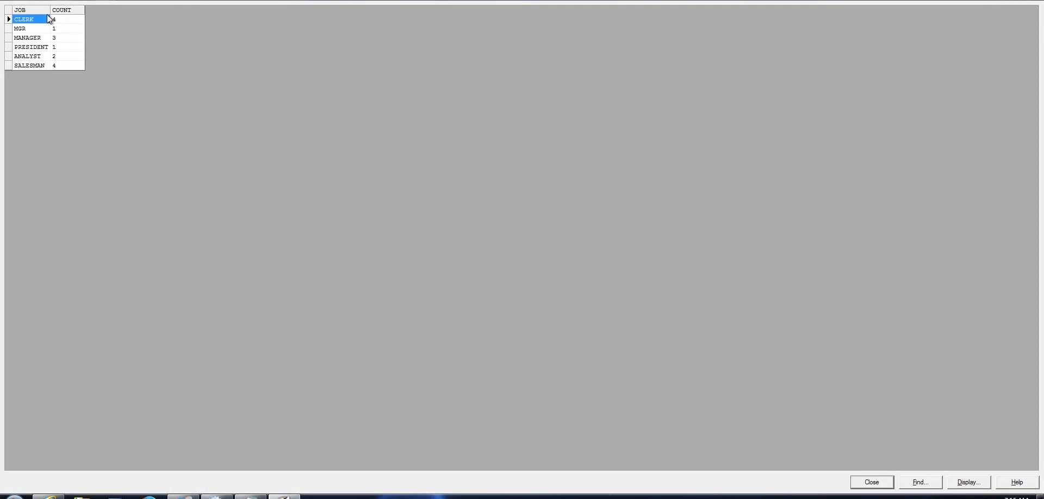
drag(50, 10, 76, 10)
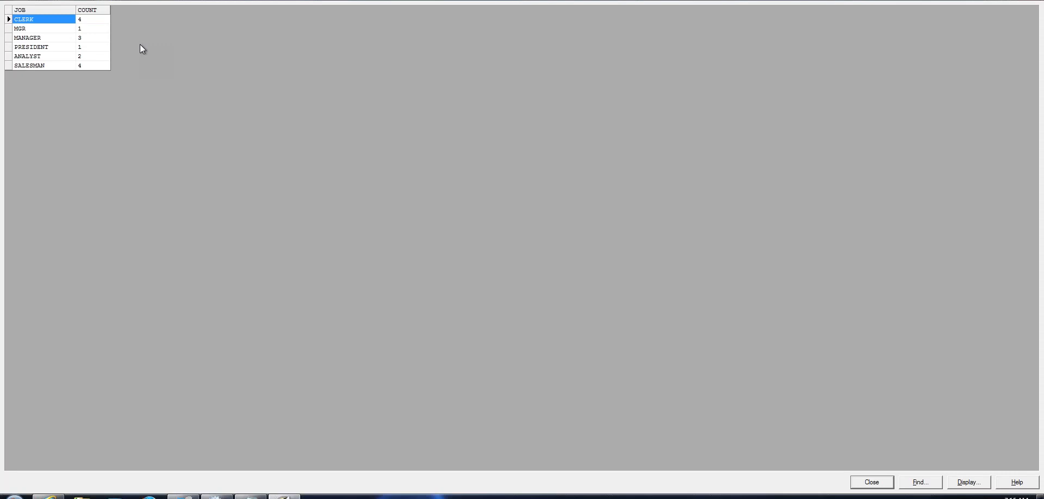
click(870, 482)
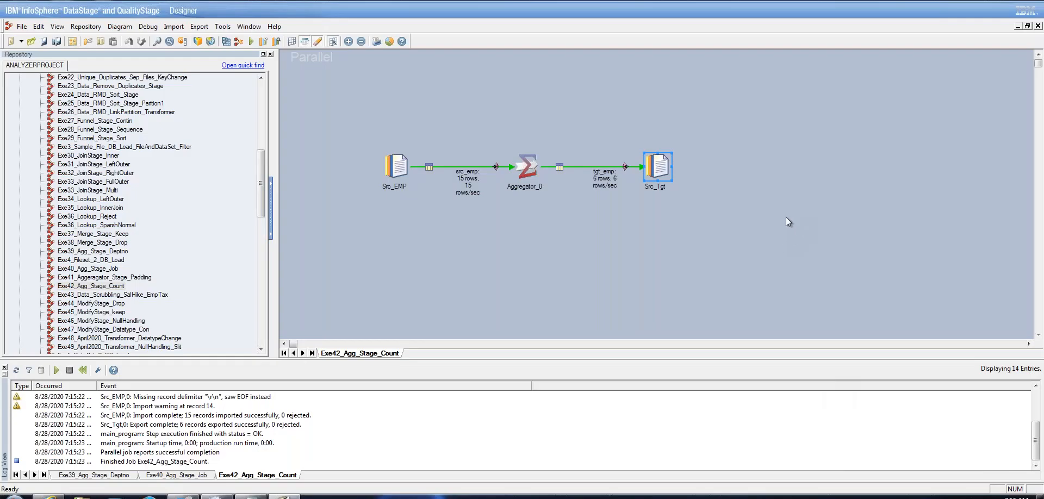
click(786, 221)
Use File > Save As, appending 'Deptno' so the copy is named Exe42_Agg_Stage_Count_Deptno
click(23, 27)
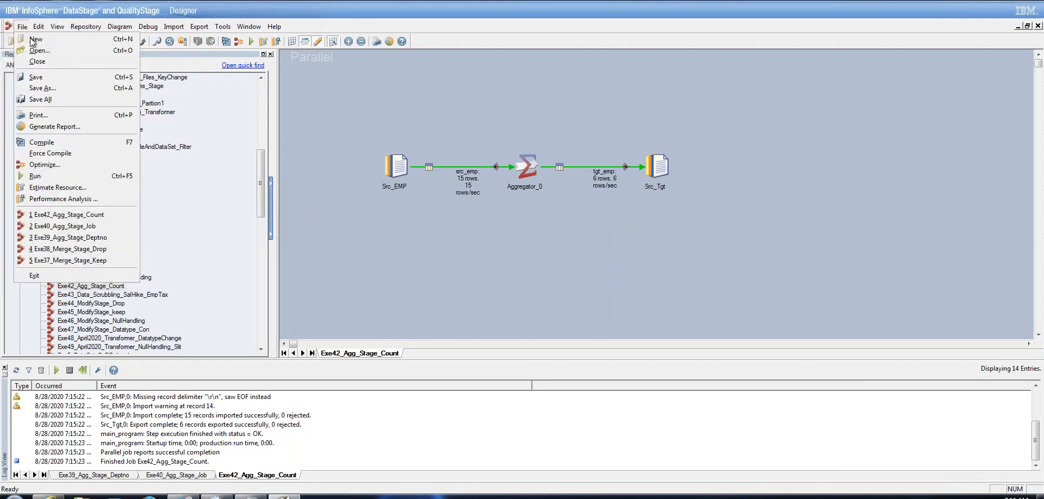
click(65, 91)
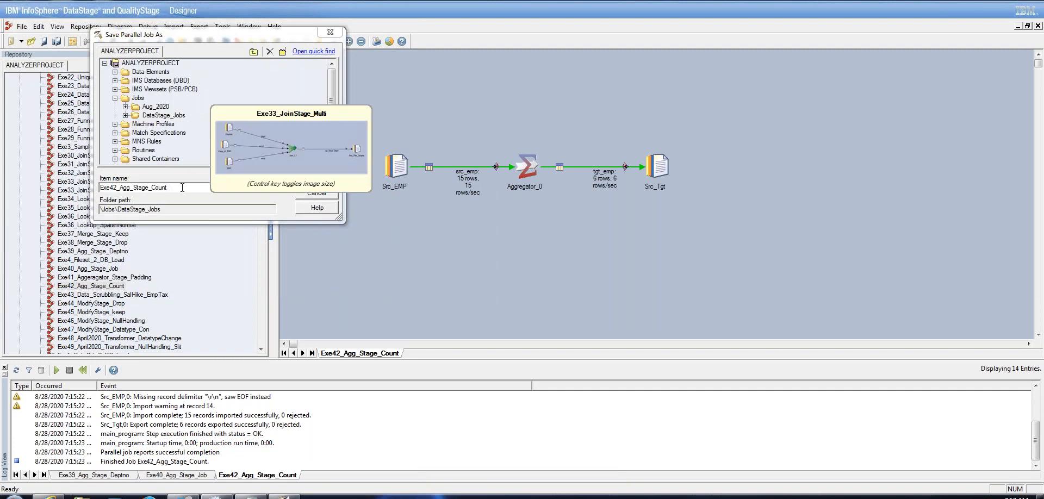
text(Deptno)
key(BackSpace)
key(BackSpace)
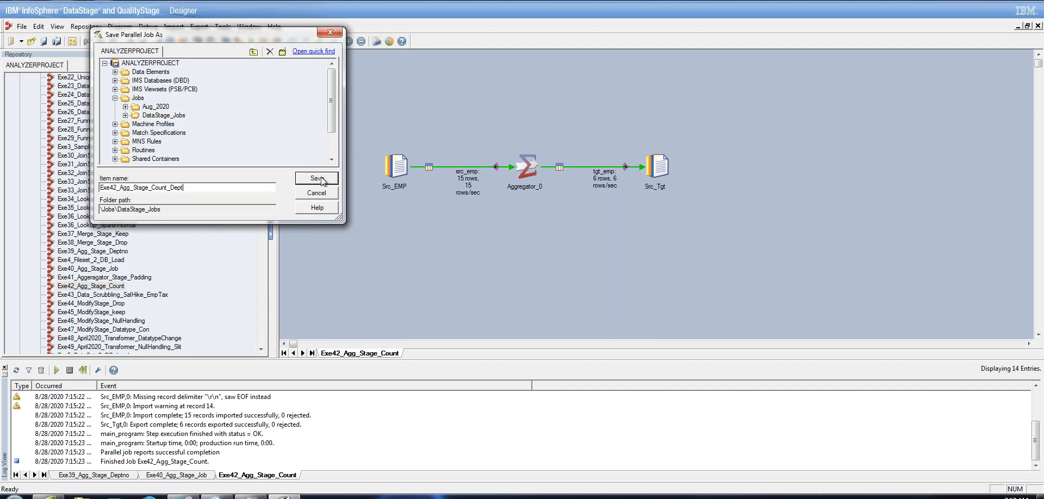
text(no)
click(317, 177)
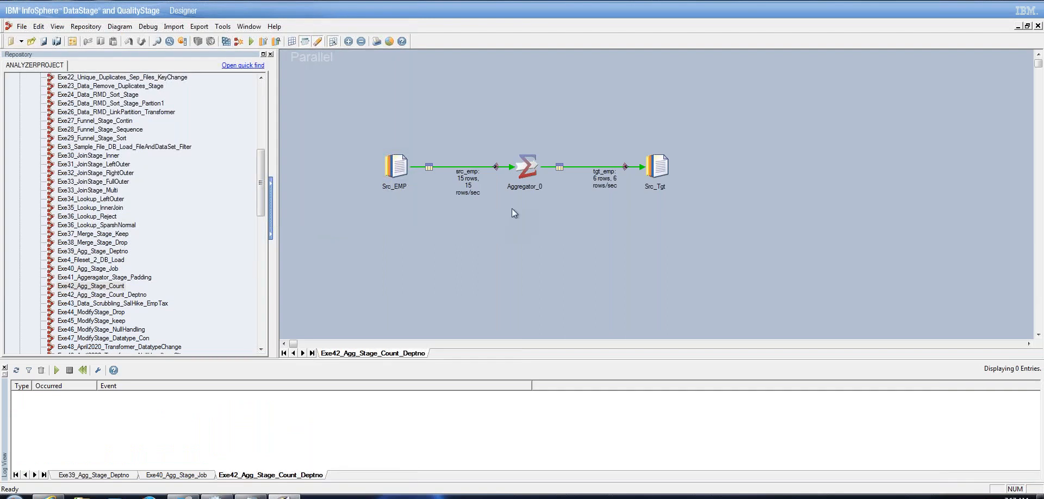
Change Aggregator_0's grouping key from JOB to DEPTNO
double_click(530, 176)
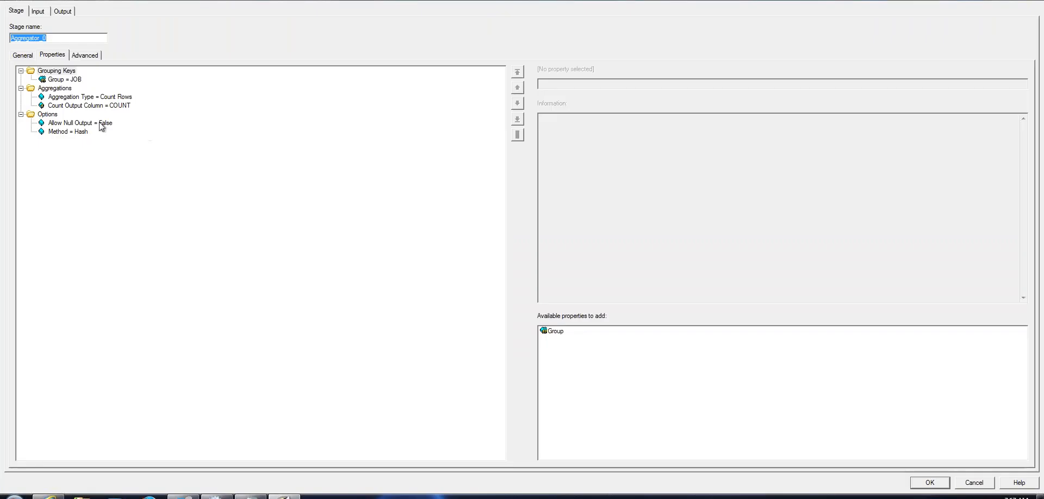
click(63, 79)
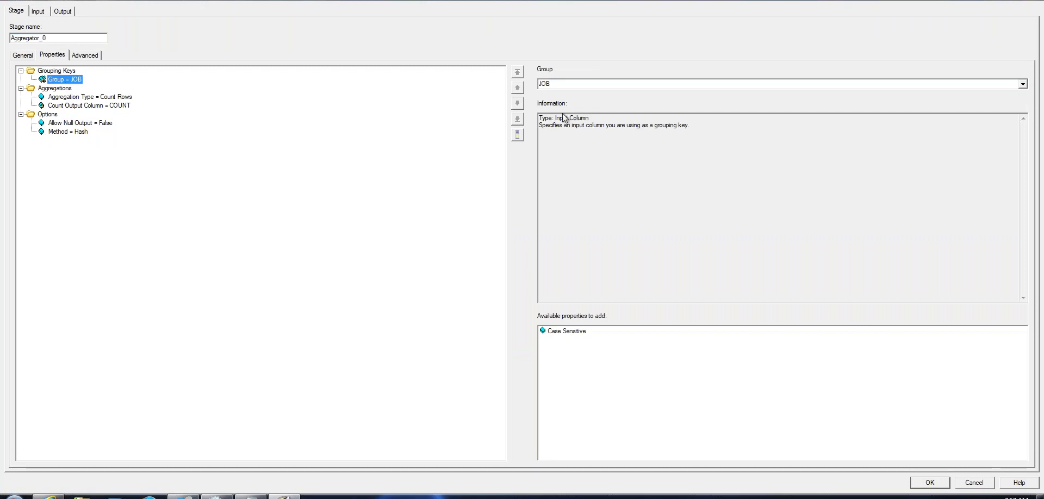
click(1025, 85)
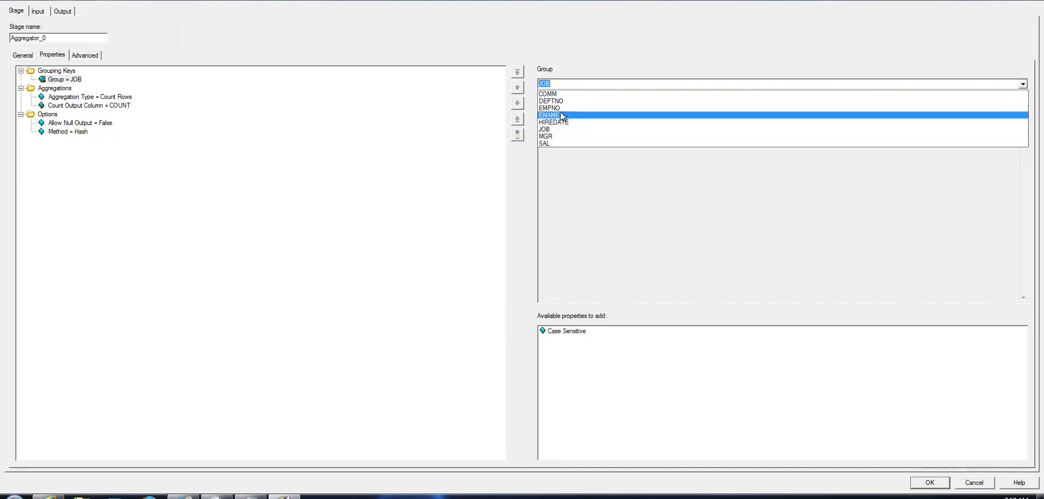
click(566, 103)
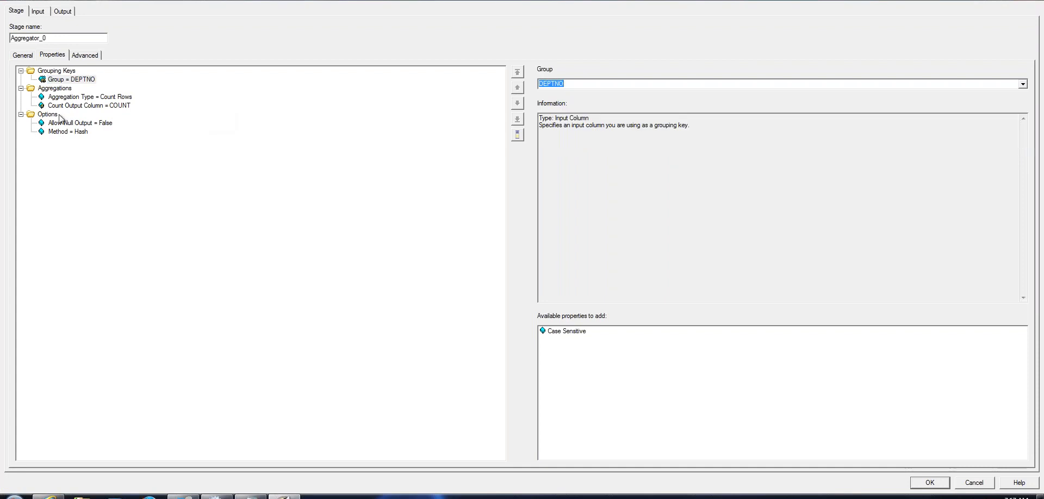
click(84, 97)
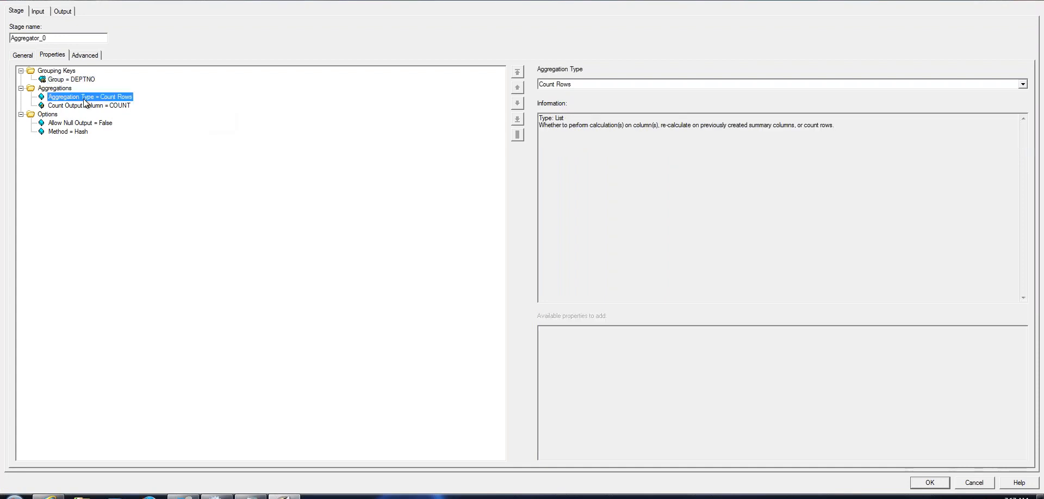
Replace the JOB and COUNT output columns by mapping DEPTNO and RecCount() into tgt_emp
click(39, 12)
click(62, 11)
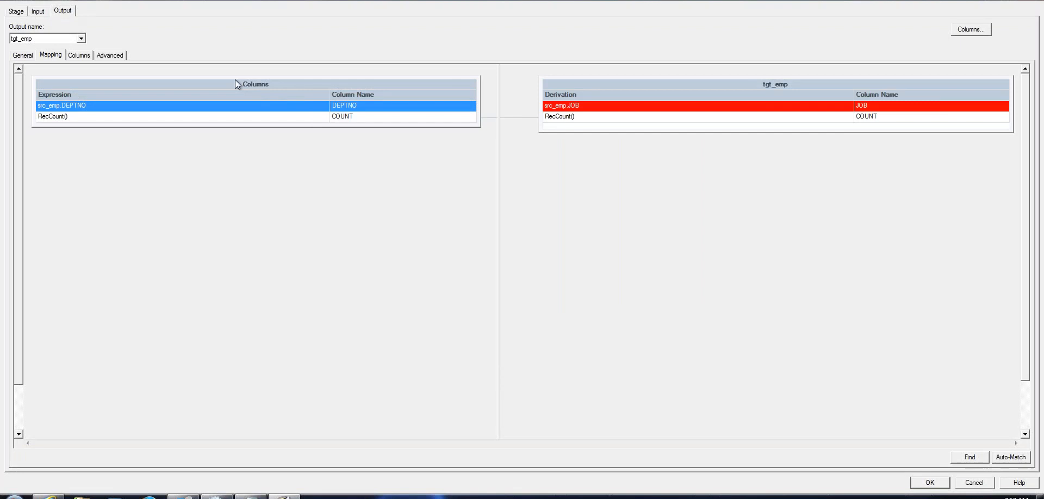
click(80, 55)
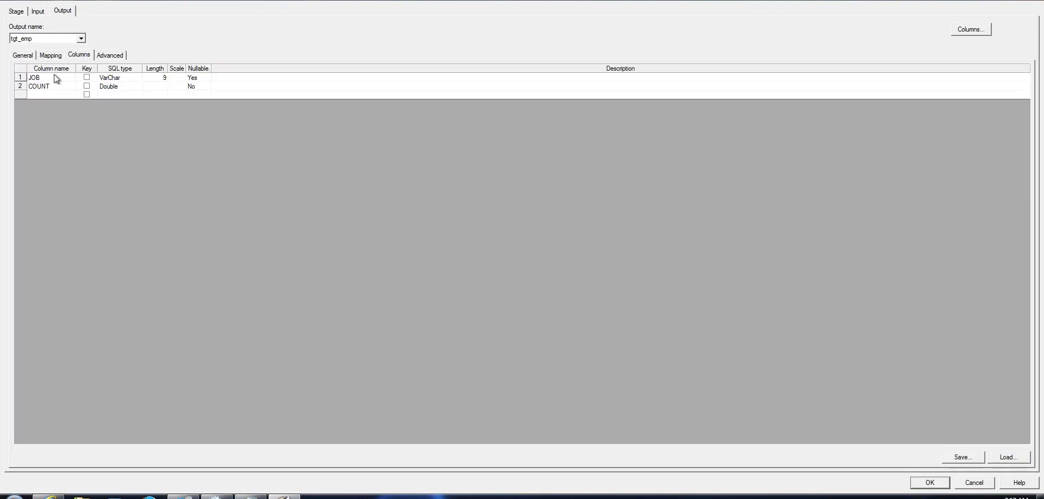
click(46, 79)
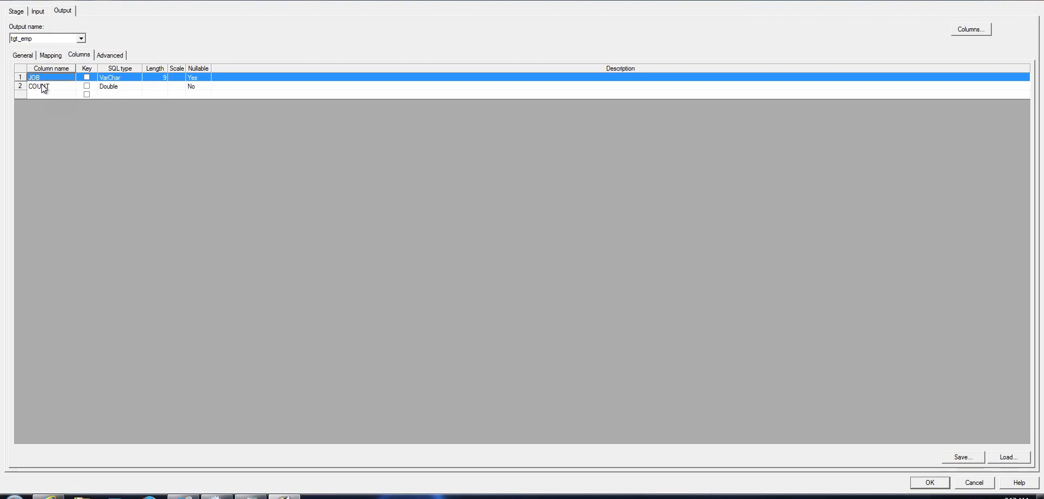
shift+click(43, 86)
key(Delete)
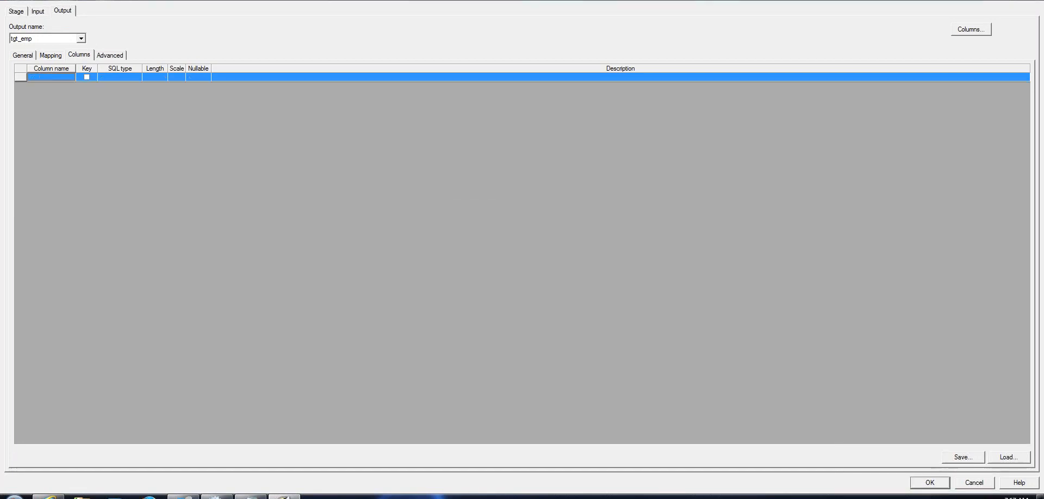
click(51, 55)
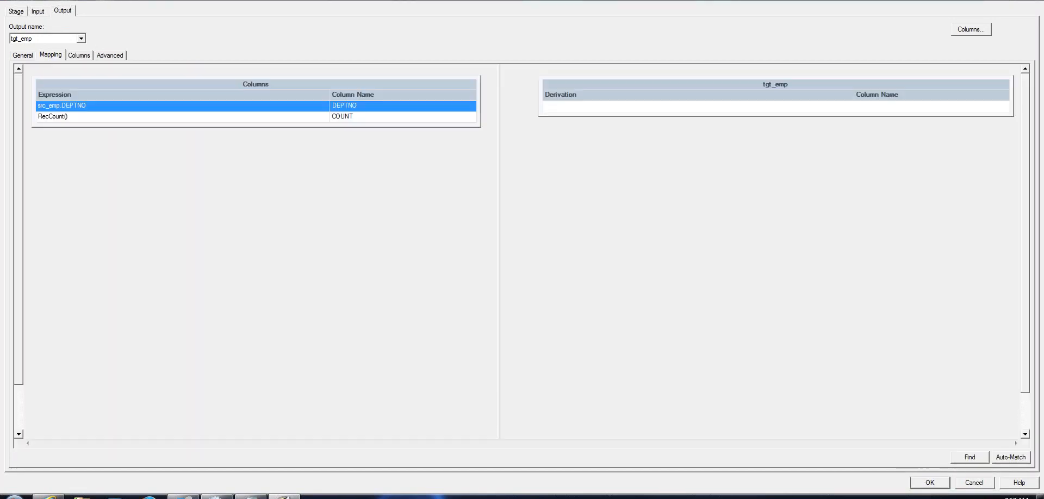
click(191, 120)
shift+click(196, 107)
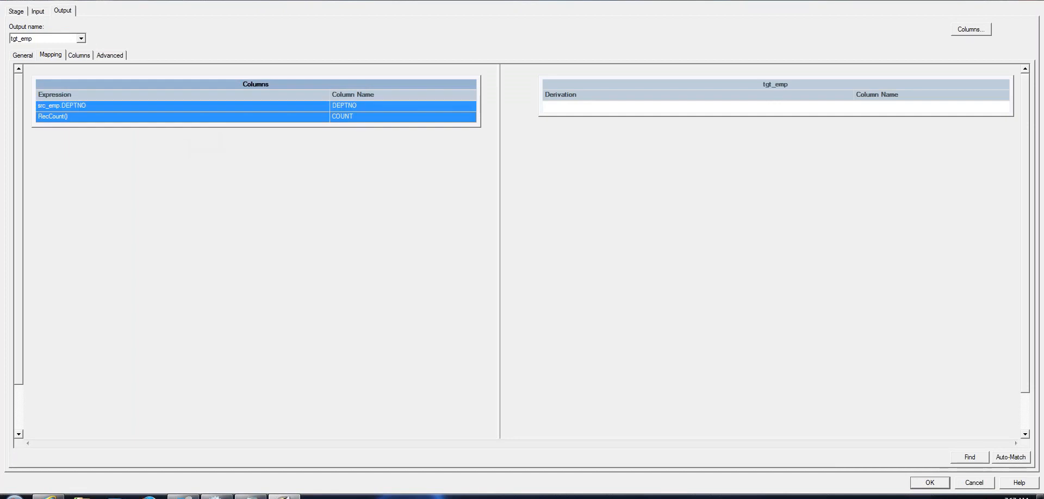
drag(425, 85, 571, 106)
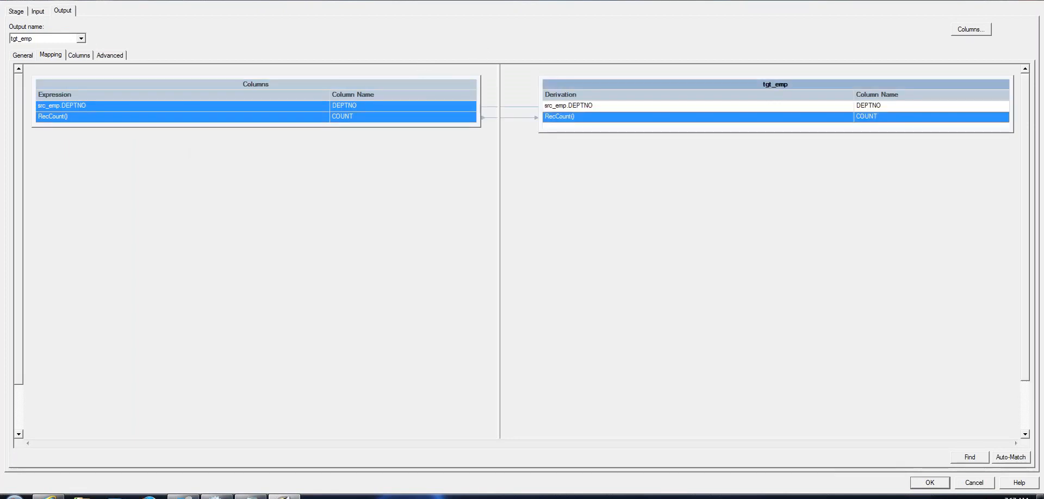
click(931, 482)
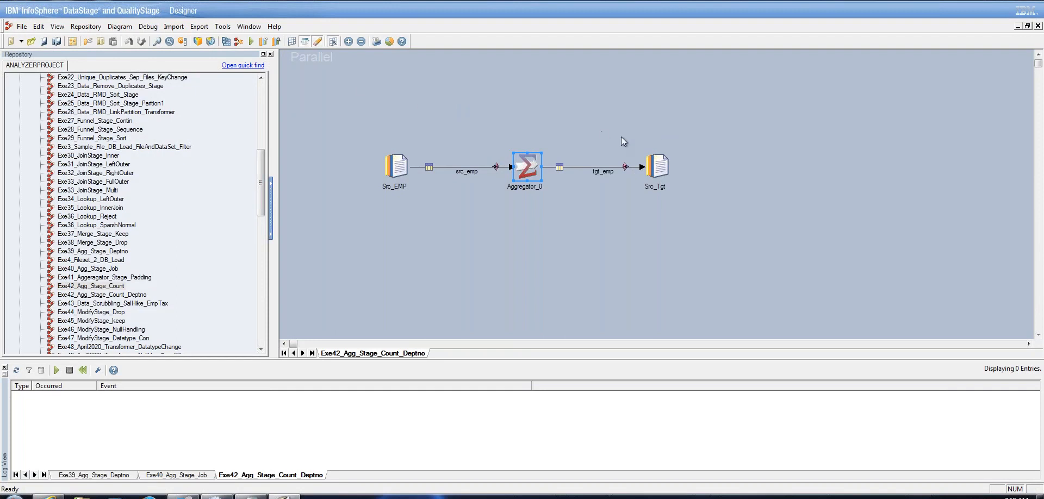
Compile and save Exe42_Agg_Stage_Count_Deptno, then run it, reading 15 rows and writing 4
click(251, 41)
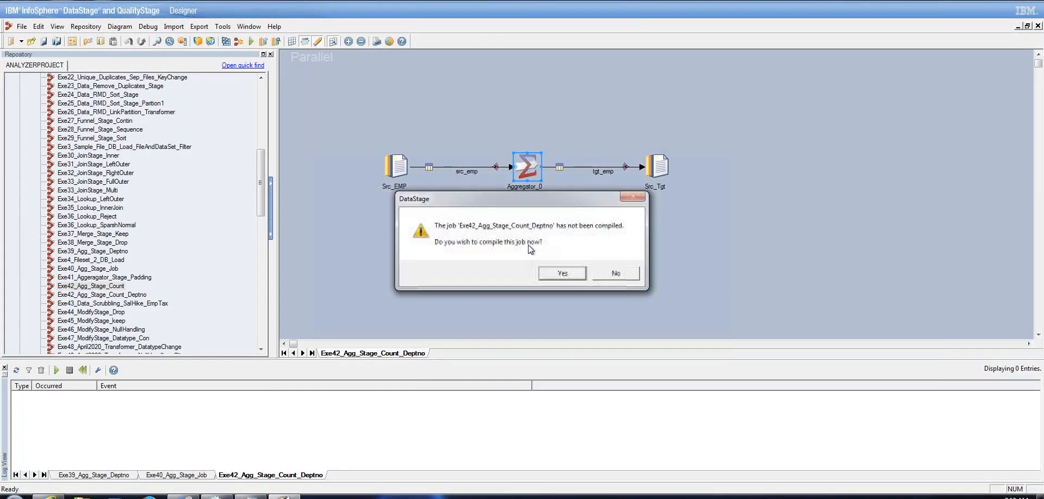
click(560, 274)
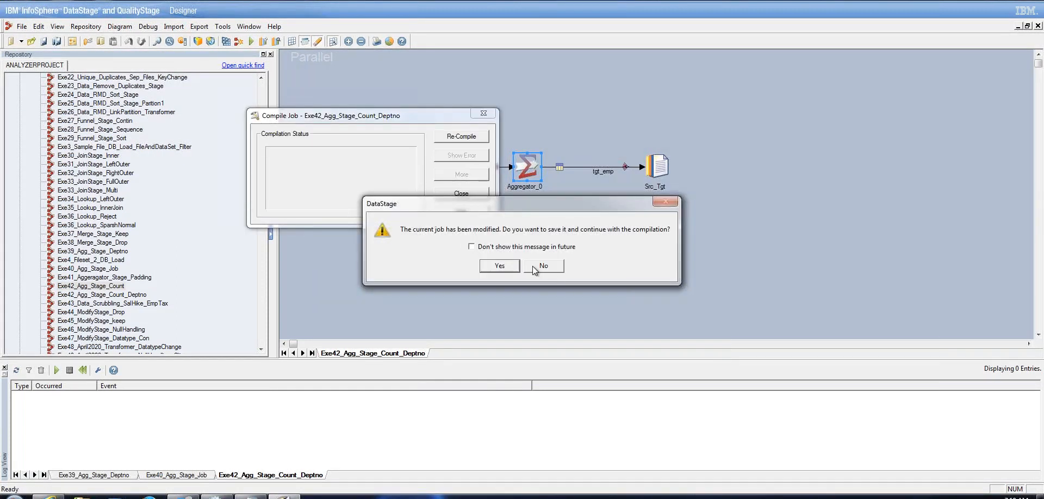
click(500, 266)
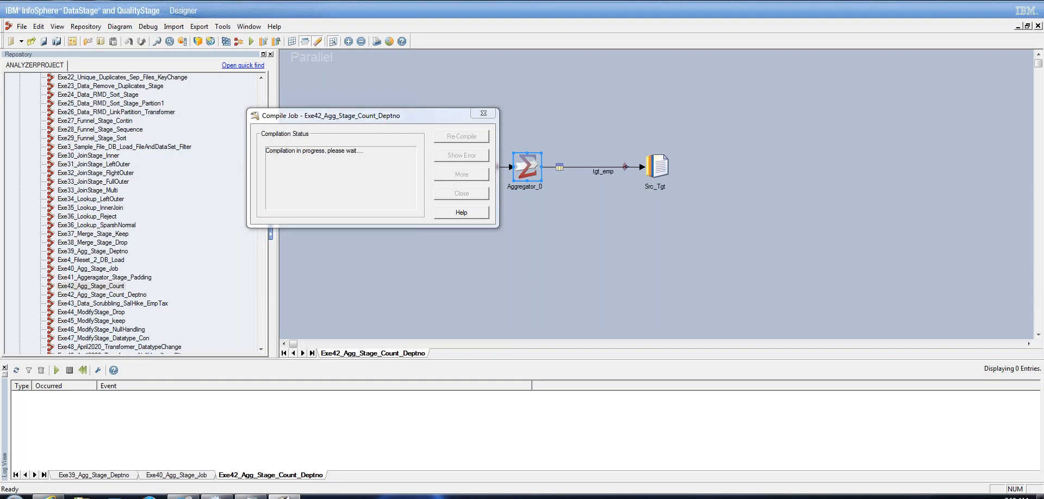
key(Escape)
key(ctrl+F5)
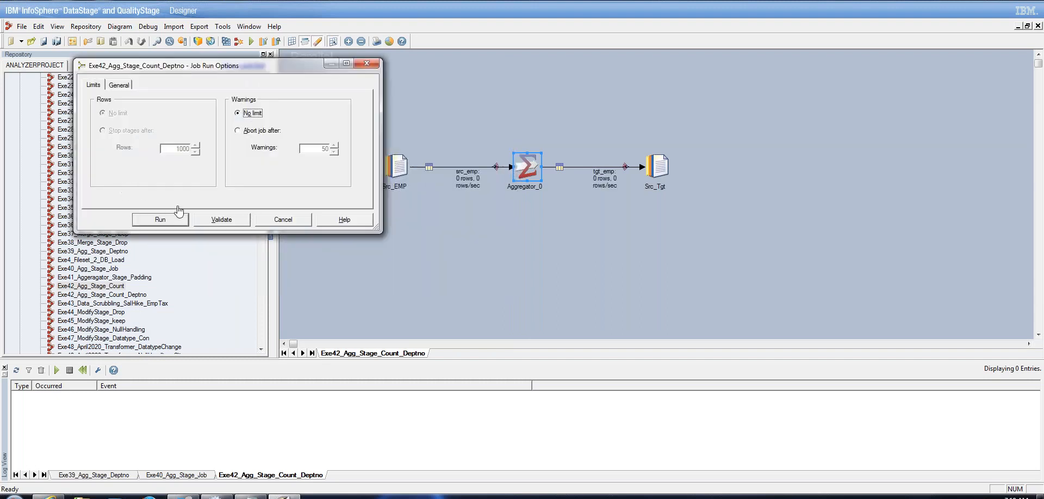
click(181, 221)
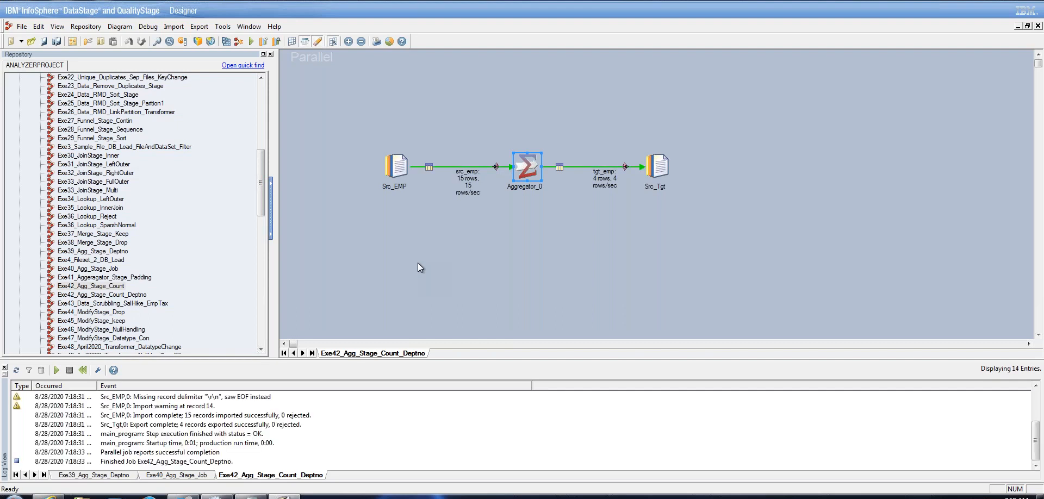
right_click(658, 168)
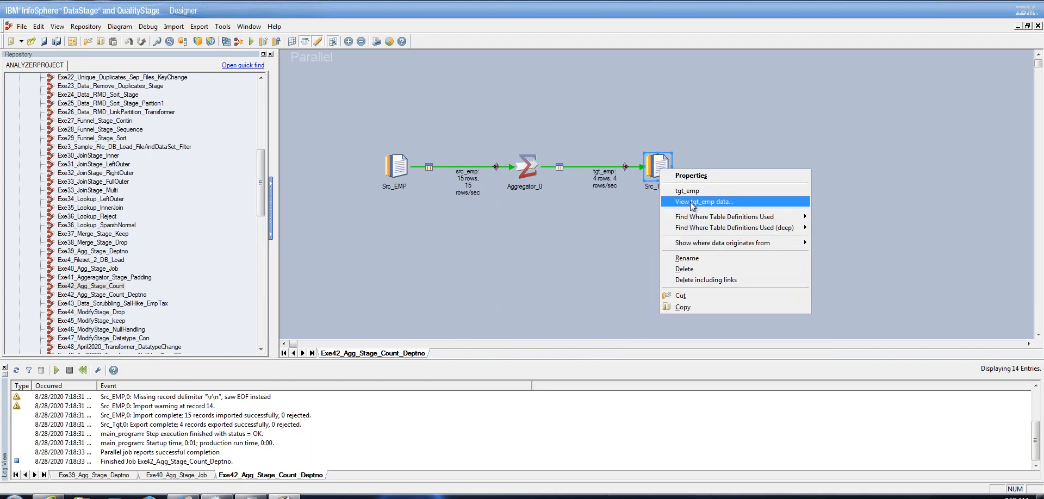
click(704, 201)
click(611, 219)
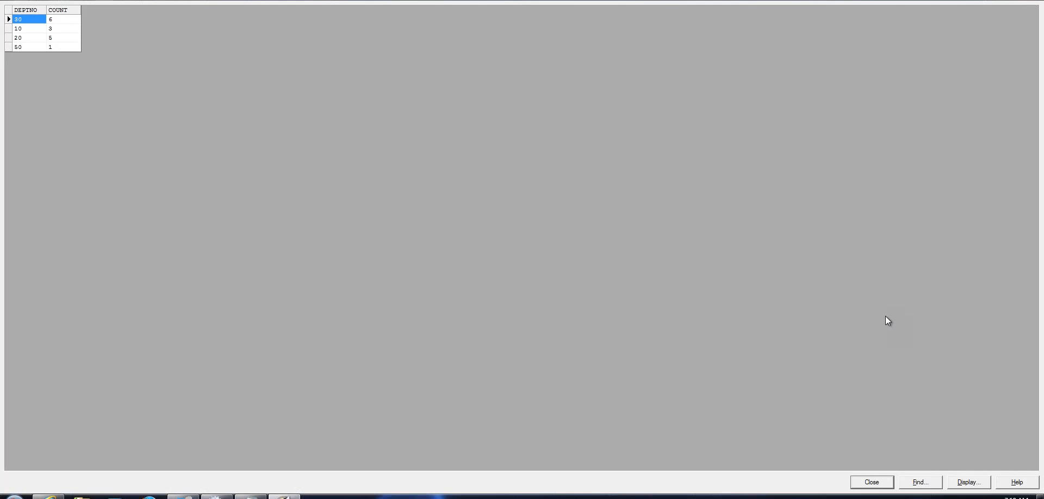
click(873, 483)
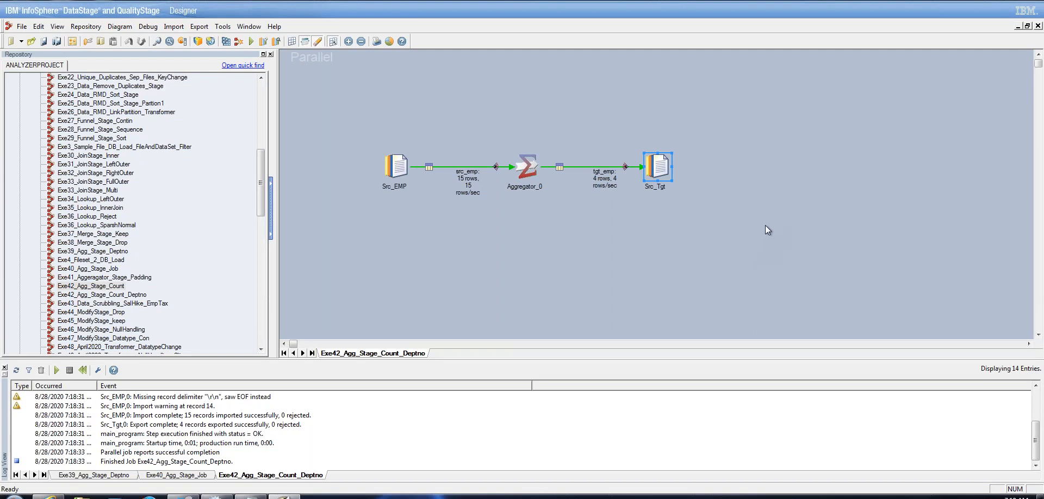
Close the three open Agg jobs, open Exe41_Aggeragator_Stage_Padding and select Transformer_6
click(1036, 26)
click(1037, 27)
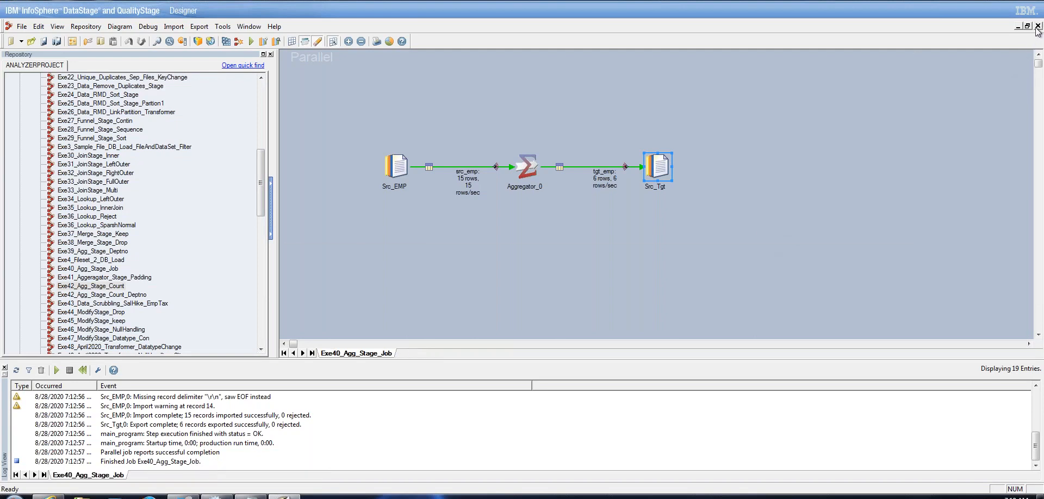
click(1038, 27)
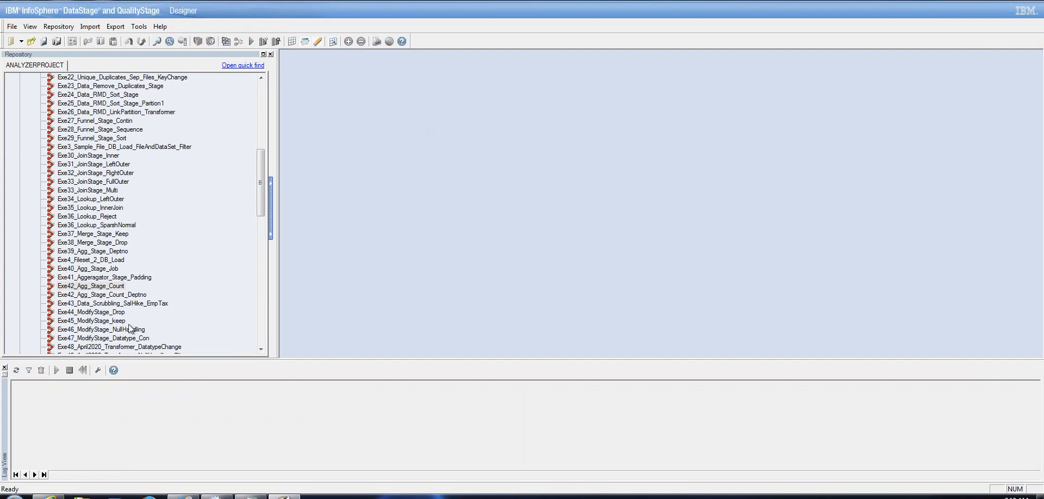
double_click(139, 278)
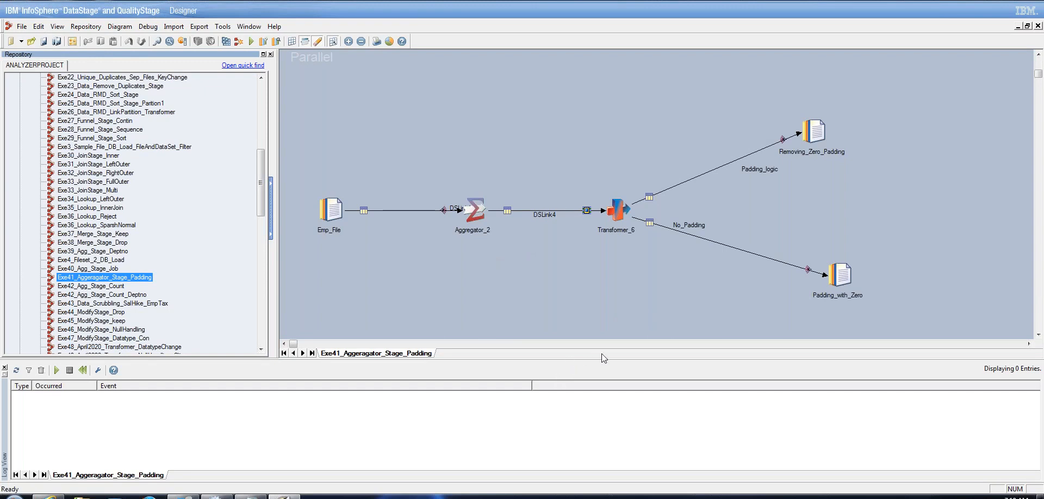
click(618, 210)
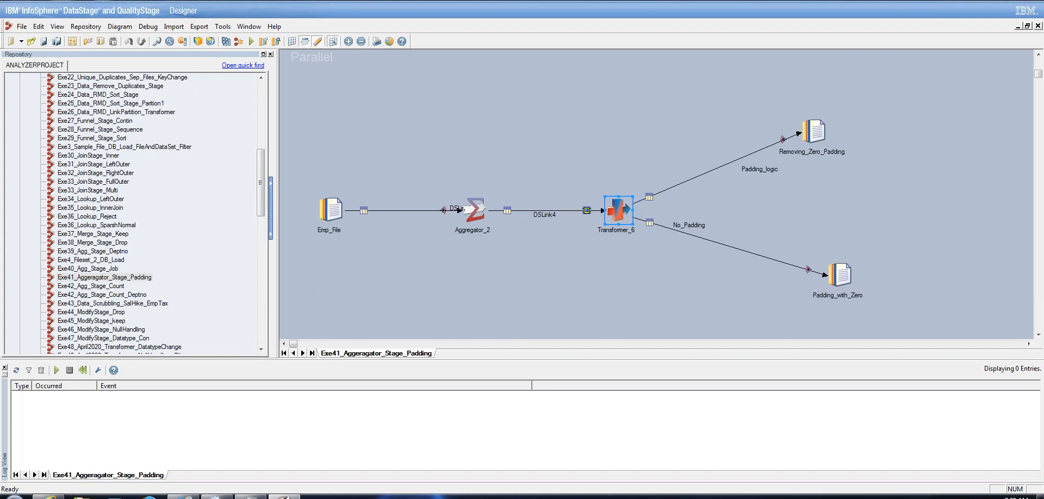
Open Transformer_6 and widen the Padding_logic and No_Padding link boxes to show full derivations
double_click(619, 211)
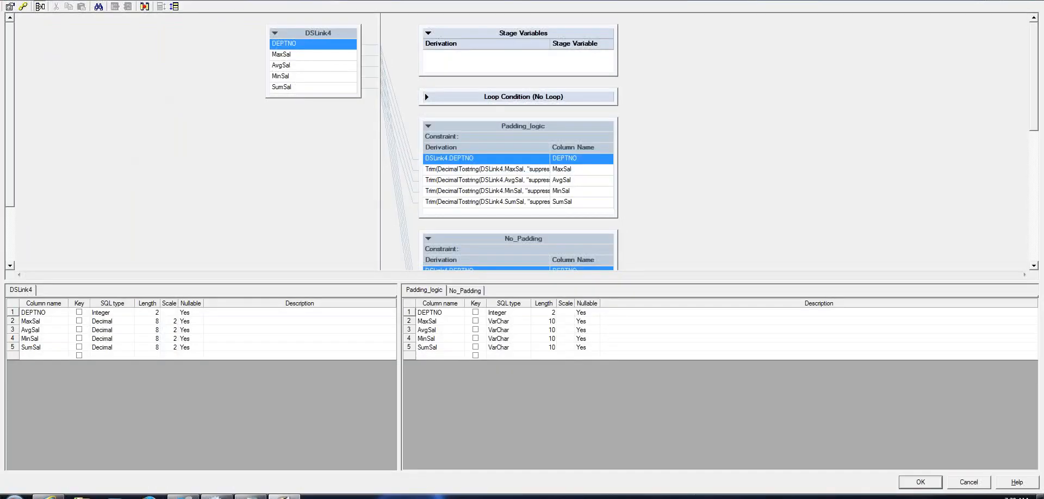
drag(616, 188, 742, 187)
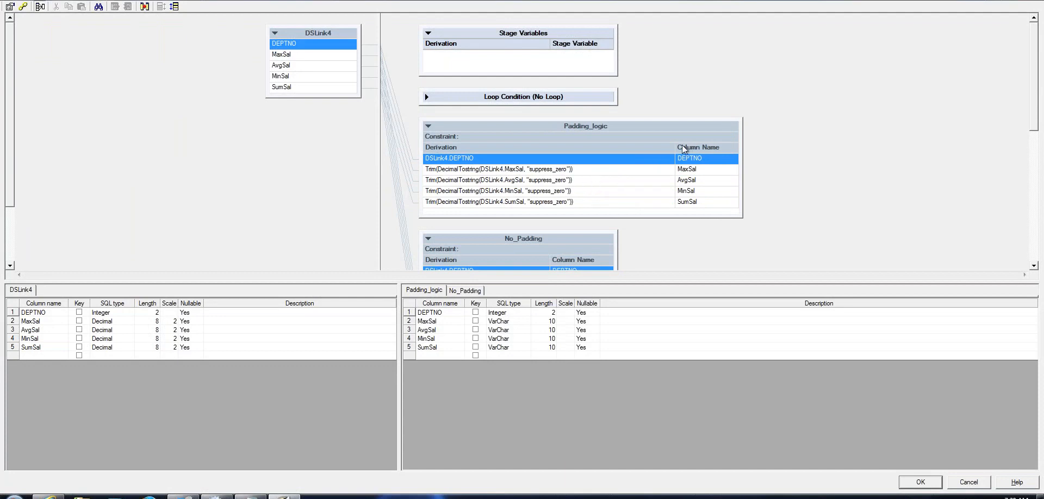
drag(677, 149, 646, 149)
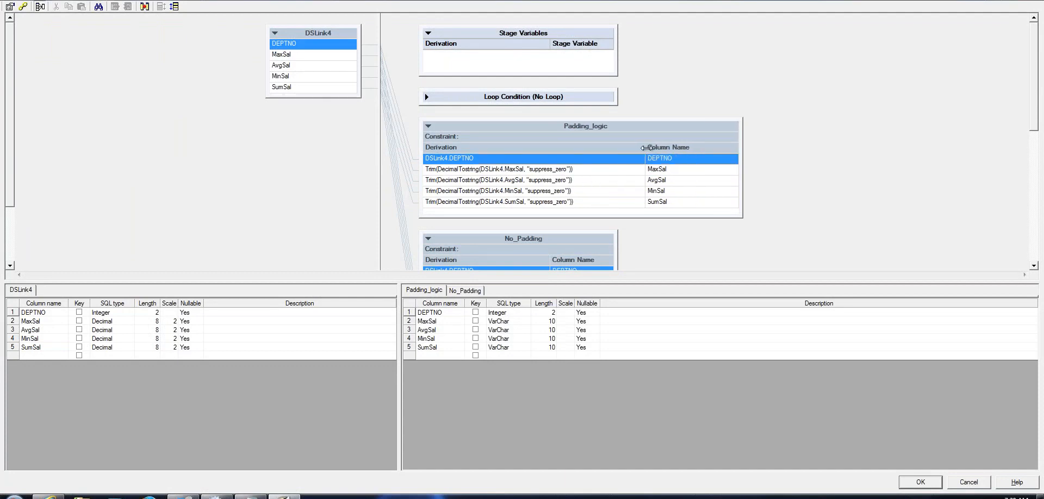
click(1035, 266)
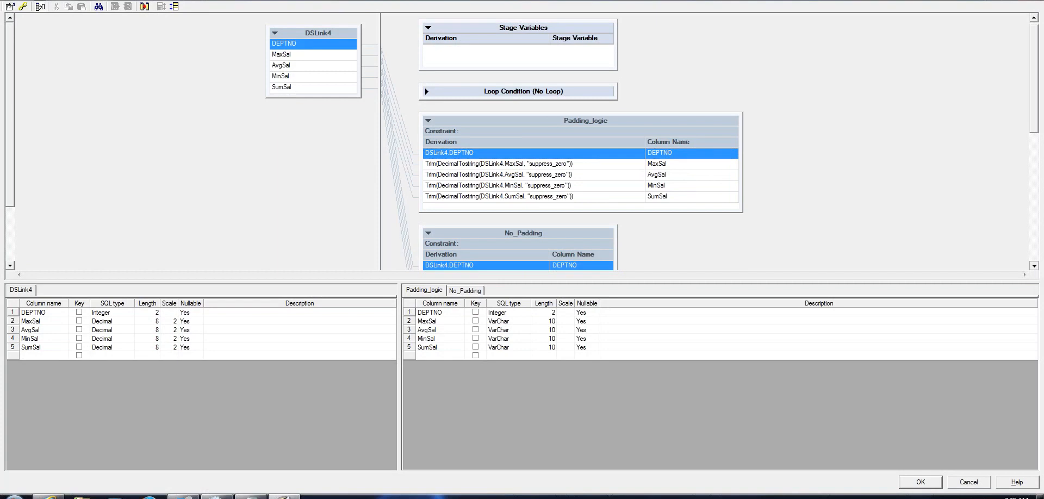
click(1034, 266)
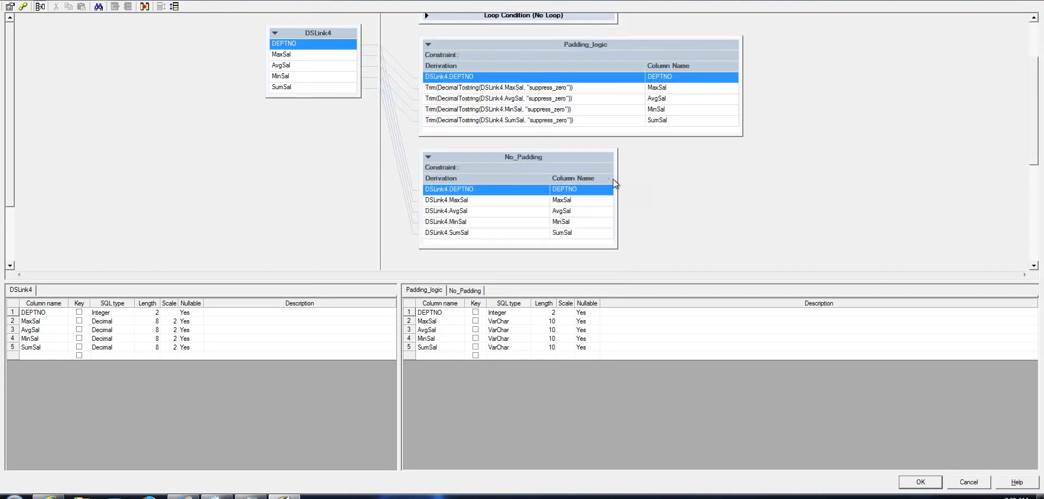
drag(615, 179, 732, 180)
Select the full MaxSal Trim(DecimalToString) expression in Padding_logic and bring up the Notepad notes
click(496, 93)
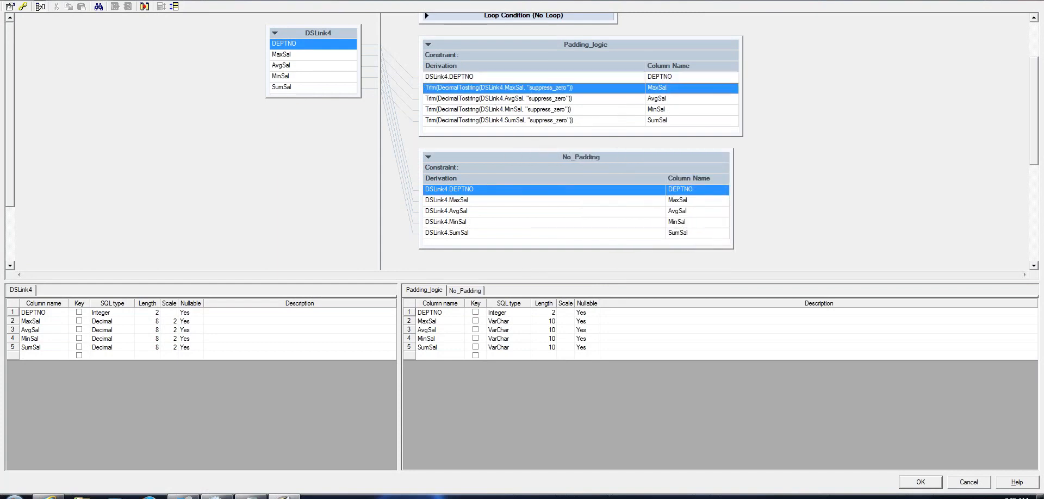
click(496, 93)
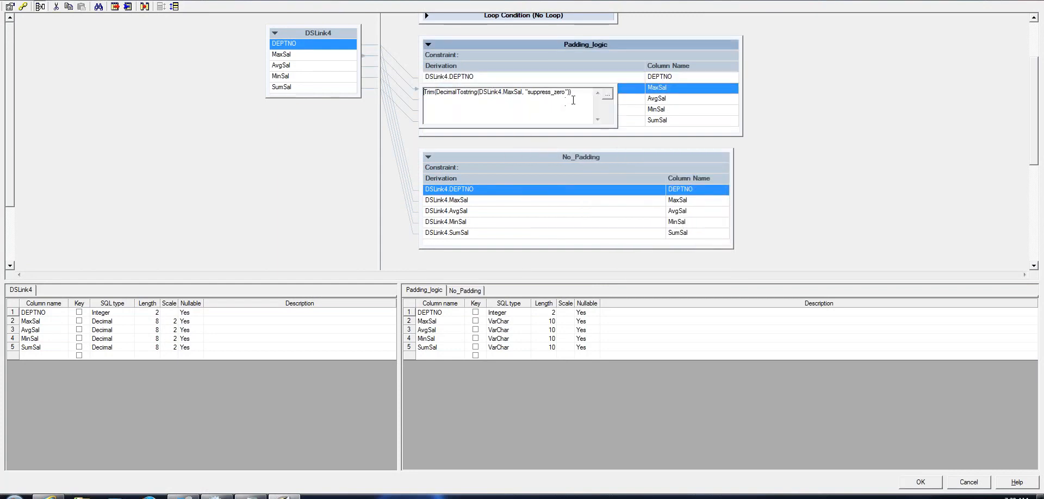
drag(581, 93, 343, 65)
key(ctrl+c)
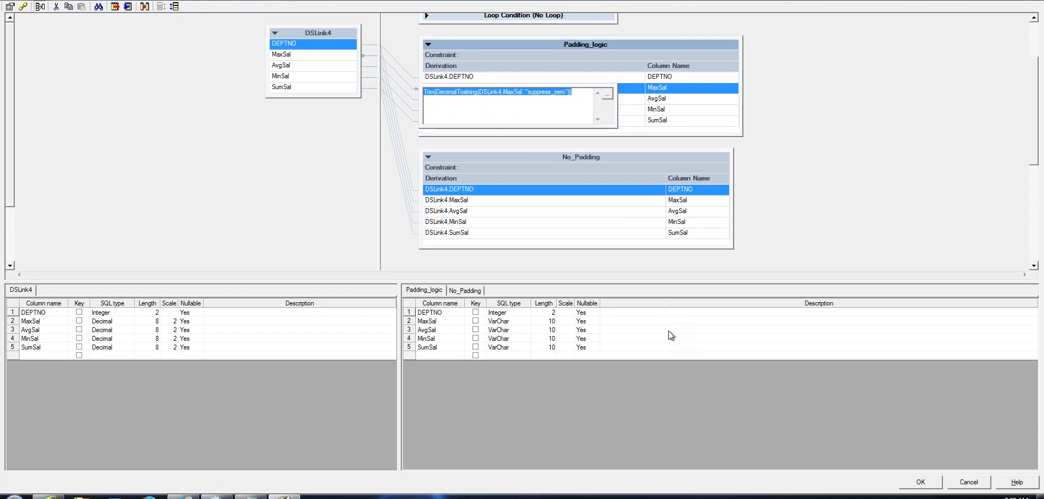
mouse_move(216, 496)
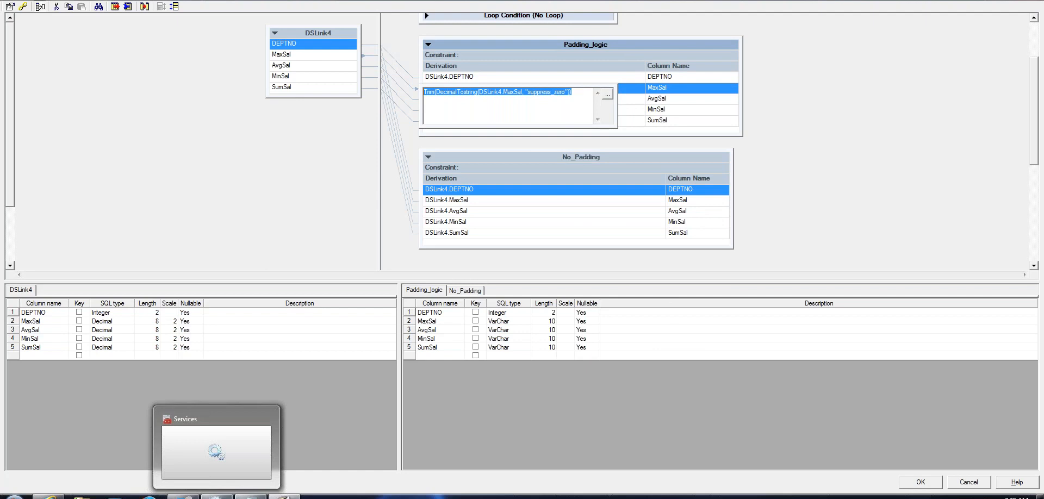
click(250, 497)
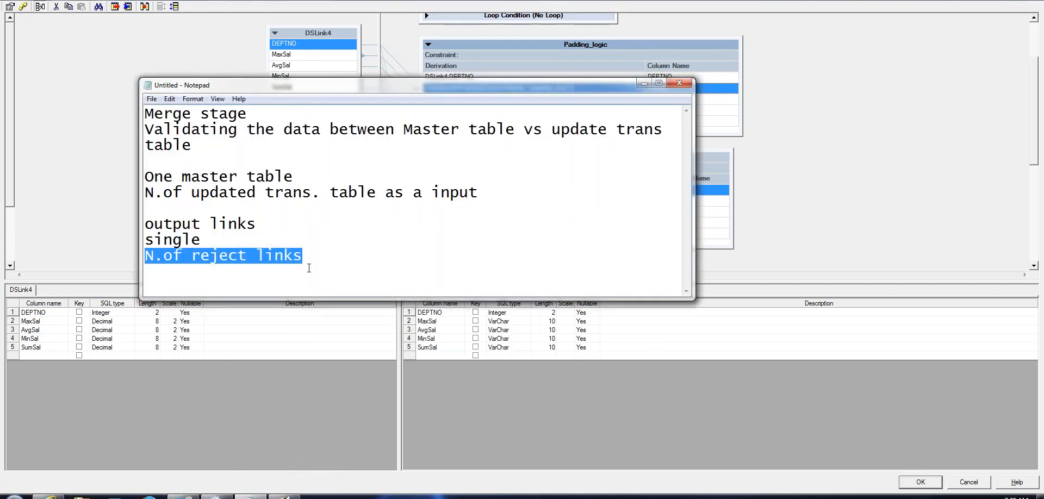
Paste the Trim(DecimalTostring(DSLink4.MaxSal, "suppress_zero")) expression on a new line below the notes
click(309, 268)
key(Return)
key(Return)
key(Return)
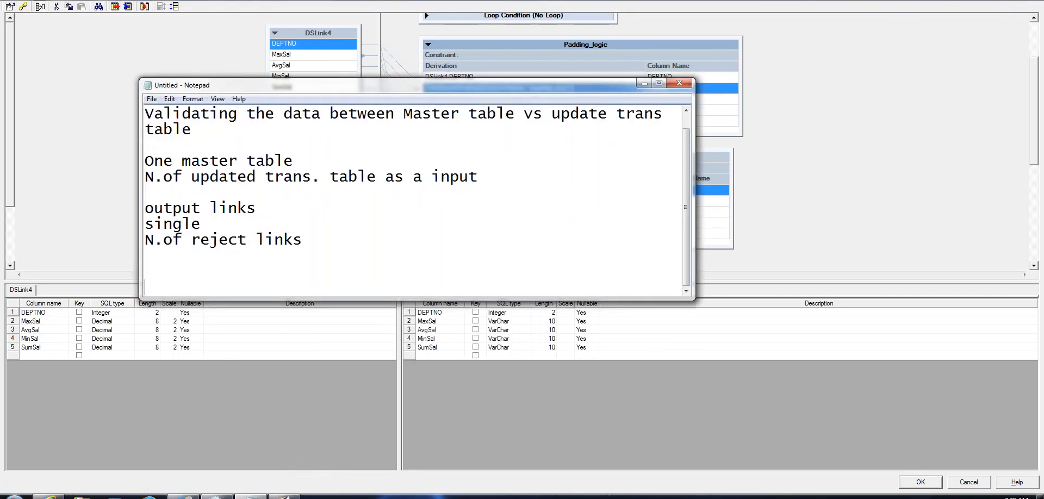
key(ctrl+v)
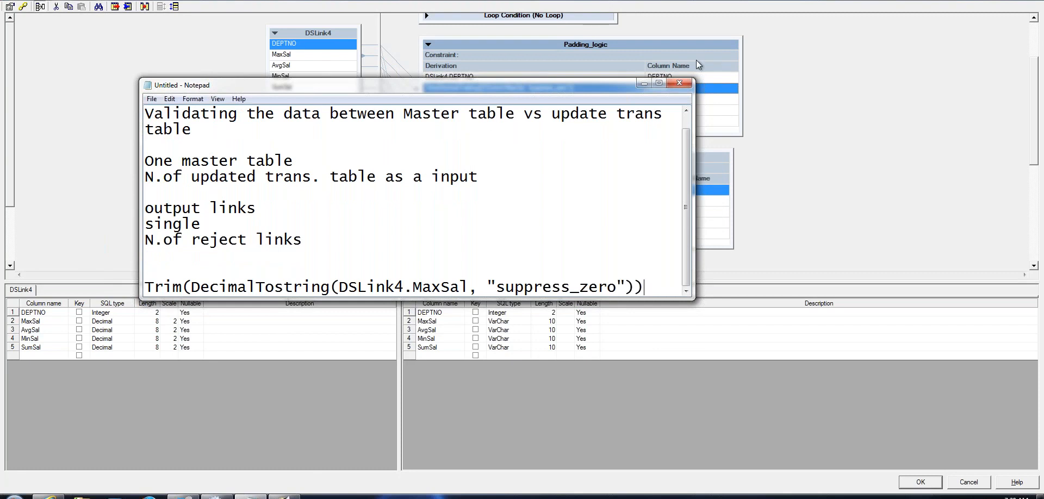
click(659, 84)
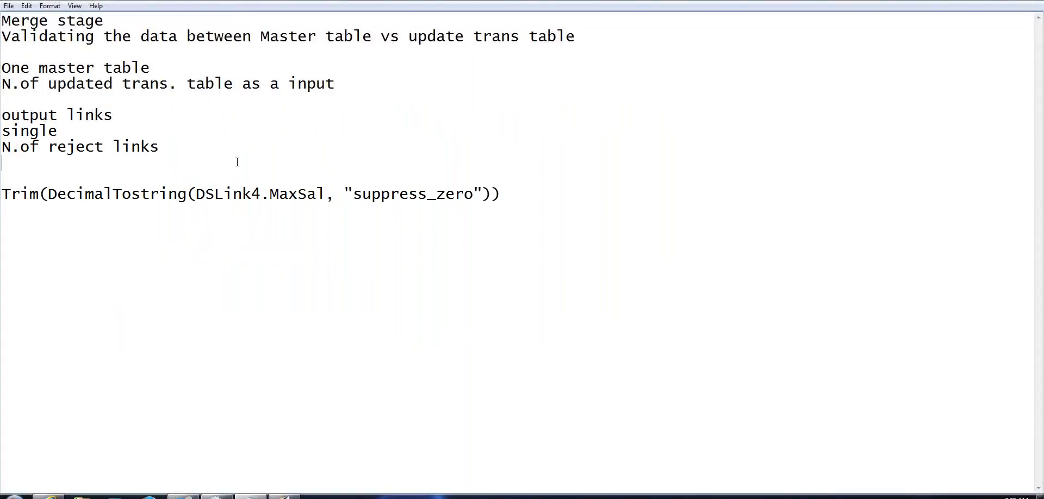
Pad the Trim expression line with blank lines above and below it
click(105, 177)
key(Return)
key(Return)
key(Return)
key(Return)
key(Return)
key(Return)
key(Return)
key(Return)
key(Return)
key(Return)
key(Return)
key(Return)
key(Return)
key(Return)
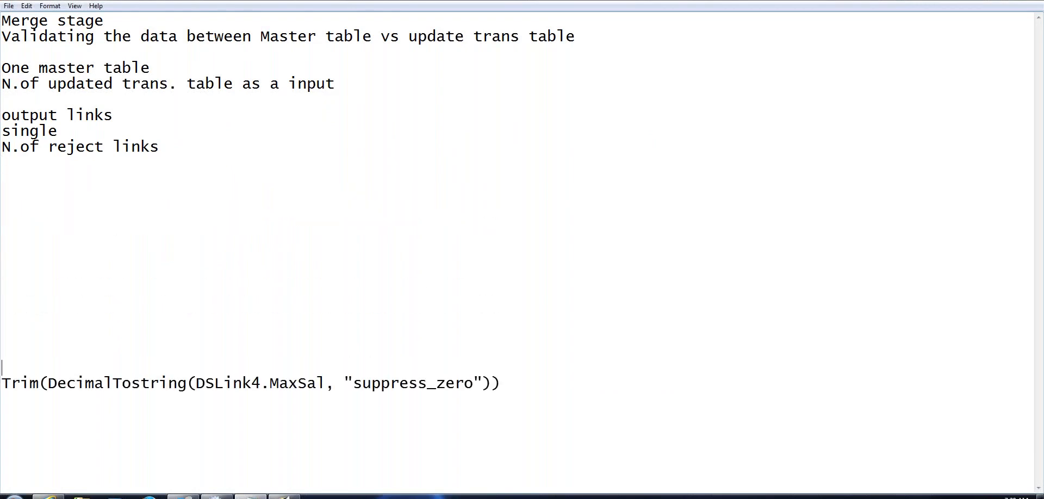
key(Return)
key(Return)
key(Return)
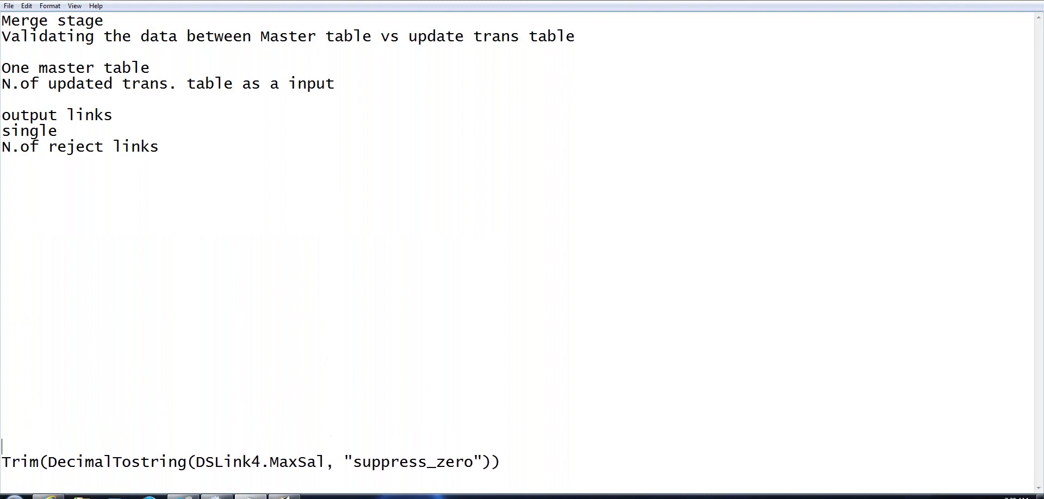
key(Return)
key(Return)
key(Return)
key(Return)
key(Return)
key(Return)
key(Return)
key(Return)
key(Return)
key(Return)
key(Return)
key(Return)
key(Return)
key(Return)
key(Return)
key(Return)
key(Return)
key(Return)
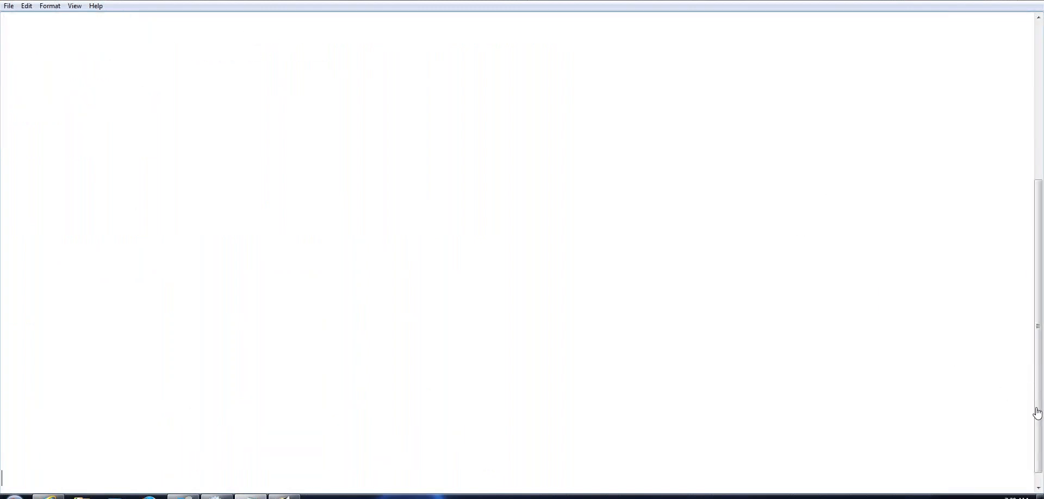
click(1039, 488)
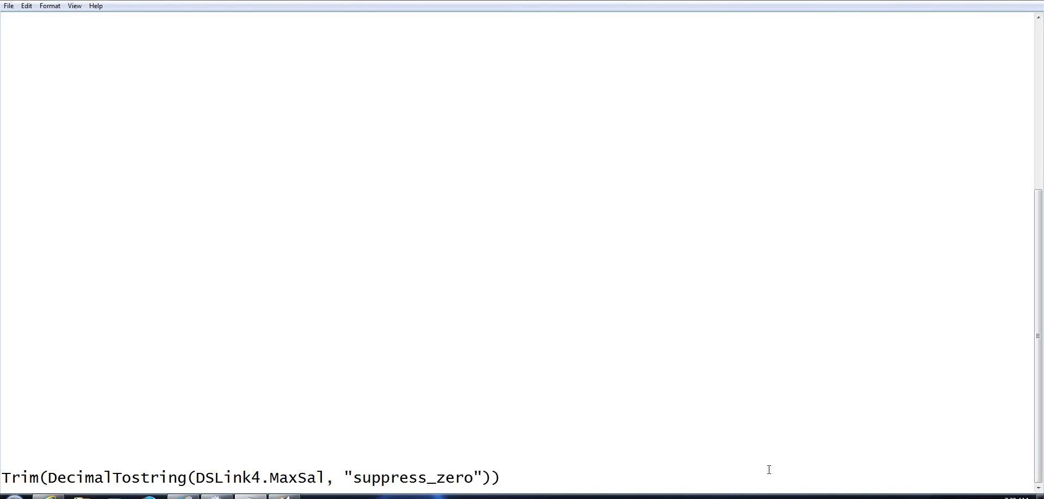
key(Return)
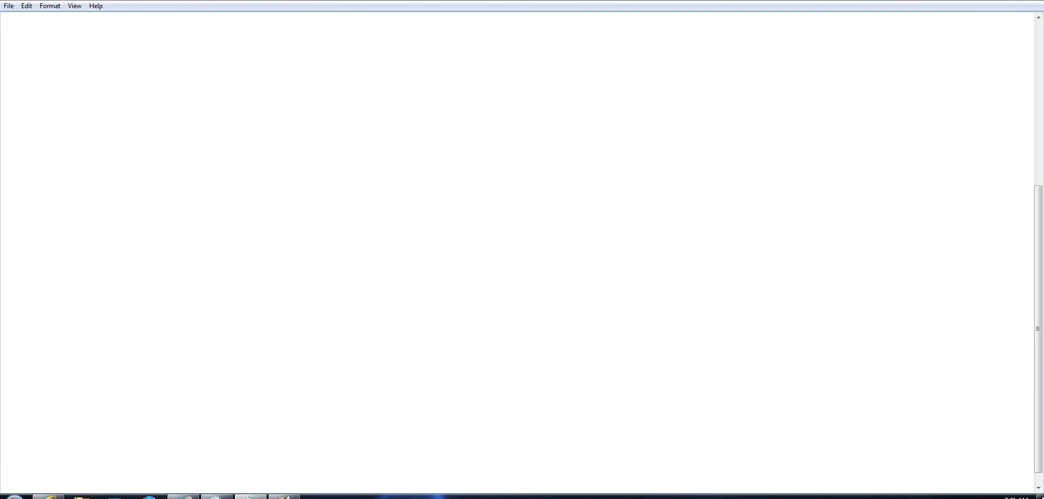
click(1039, 488)
click(539, 474)
key(Return)
key(Return)
key(Return)
key(Return)
key(Return)
key(Return)
key(Return)
key(Return)
key(Return)
key(Return)
key(Return)
key(Return)
key(Return)
key(Return)
key(Return)
key(Return)
key(Return)
key(Return)
key(Return)
key(Return)
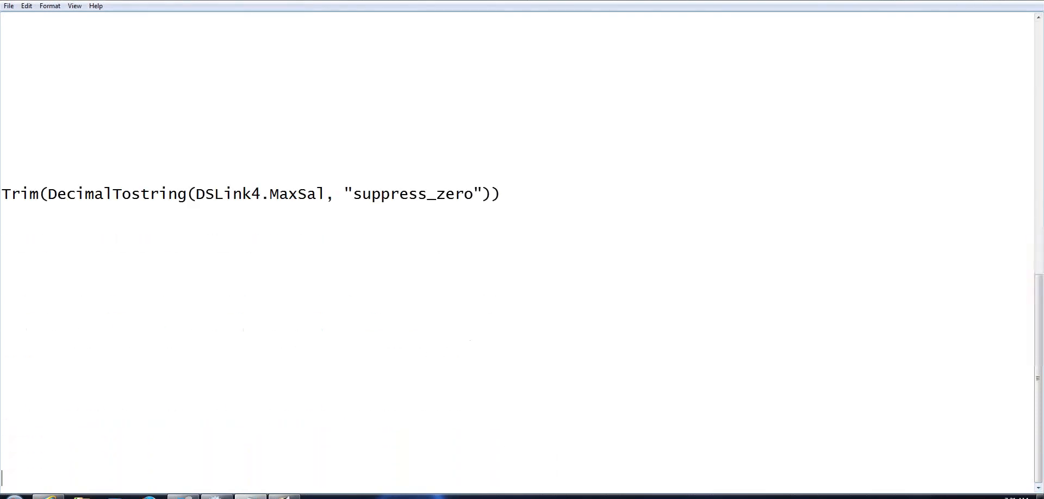
key(Return)
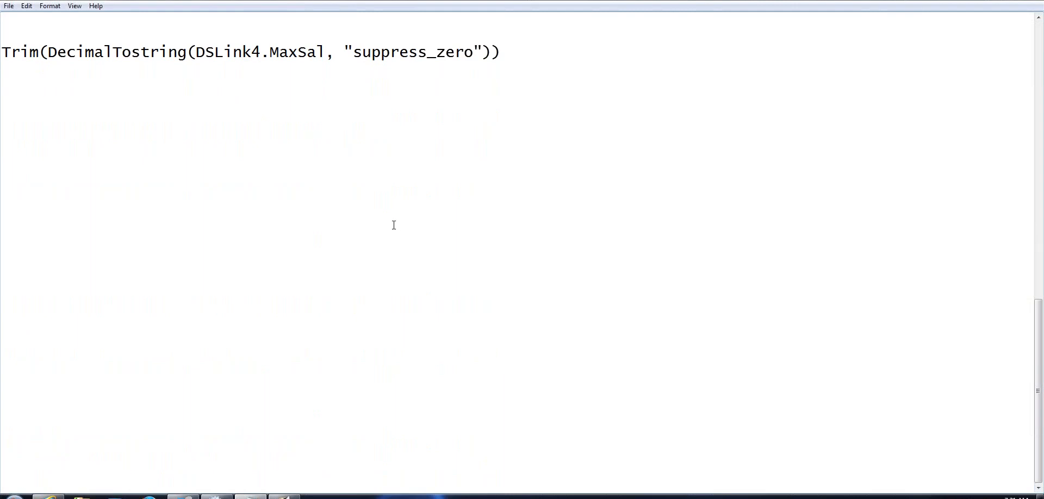
Check the Trim line in Notepad, then return to the DataStage transformer editor
drag(511, 49, 4, 52)
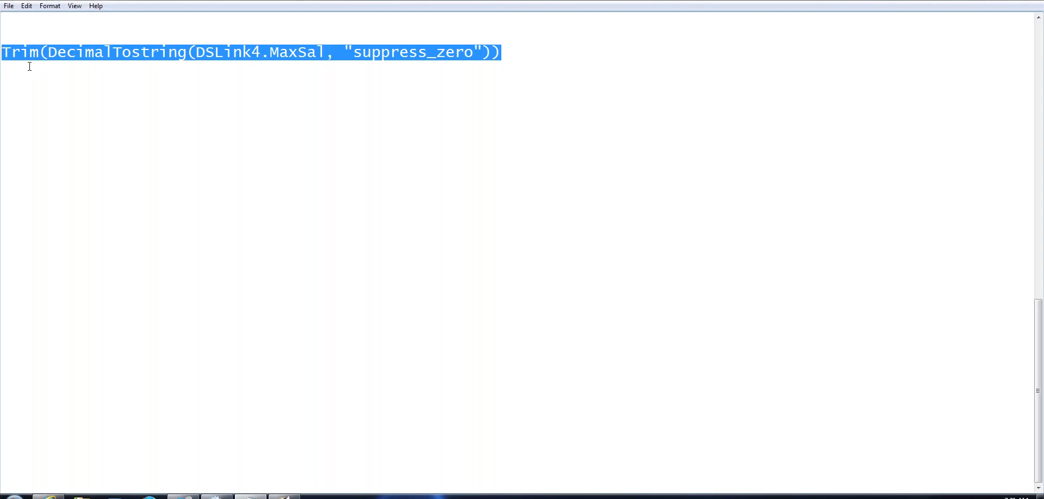
click(267, 93)
click(891, 377)
click(901, 188)
drag(903, 190, 897, 4)
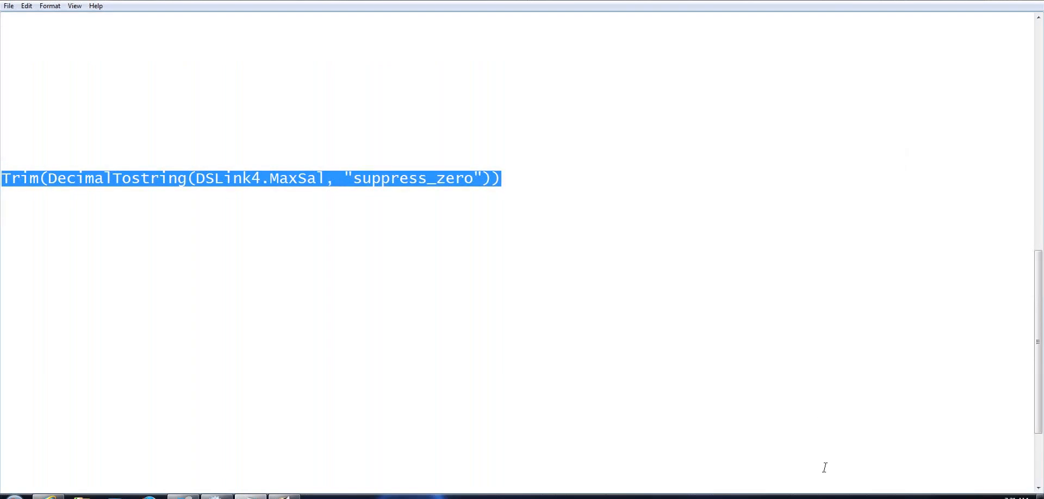
click(283, 207)
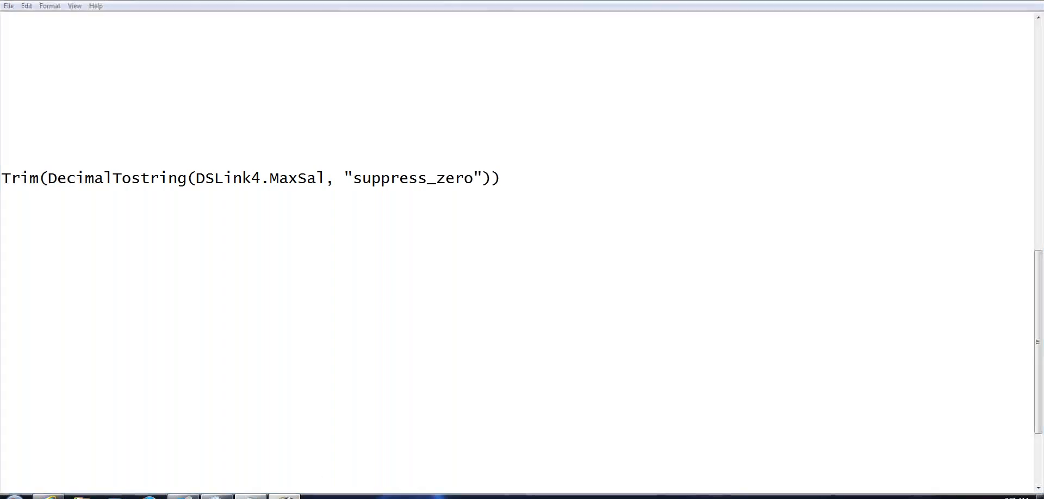
click(292, 497)
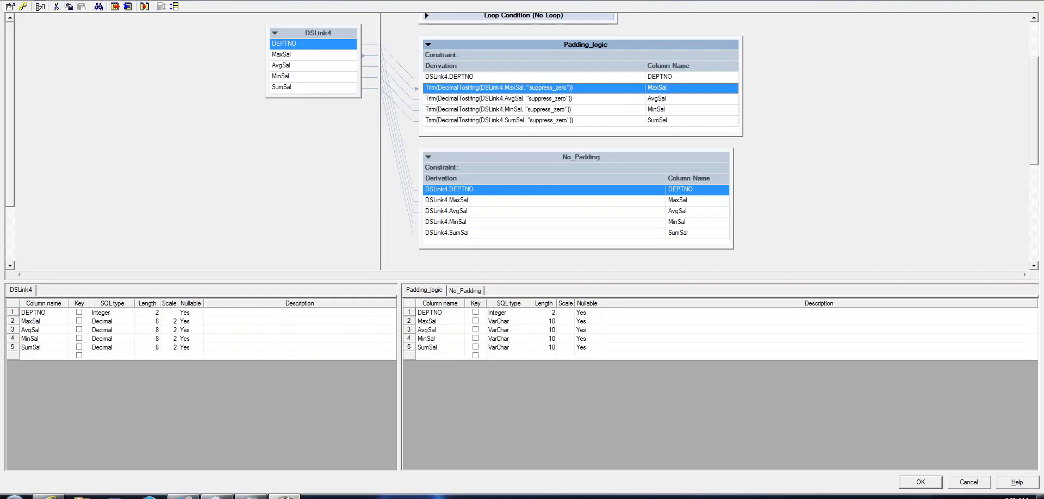
Review the No_Padding and Padding_logic salary rows, keeping the Trim(DecimalToString) derivations, and accept with OK
click(478, 201)
click(481, 213)
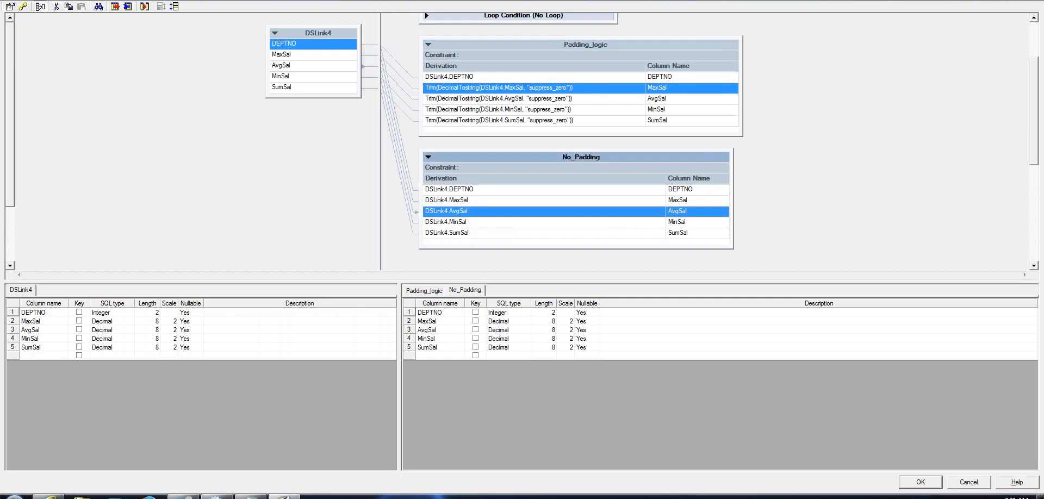
click(481, 222)
click(467, 234)
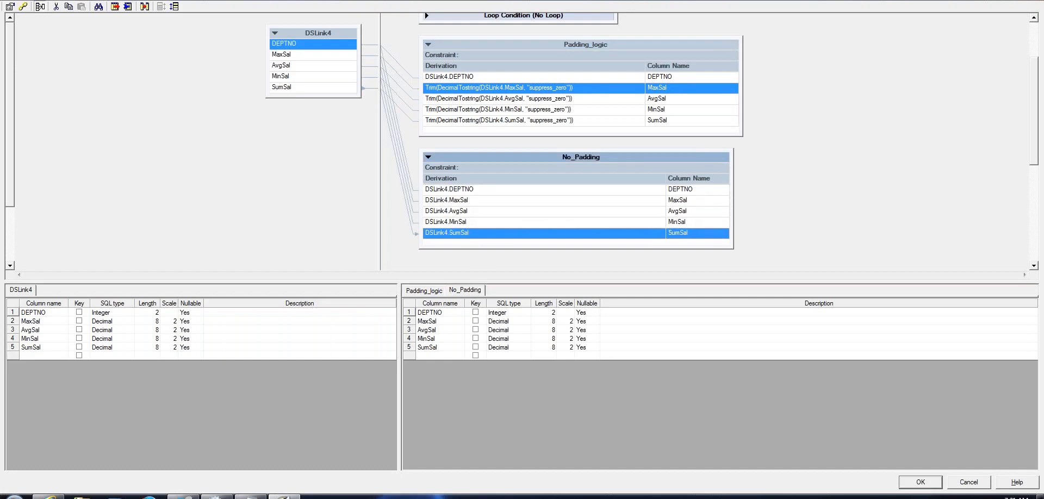
click(480, 99)
click(481, 110)
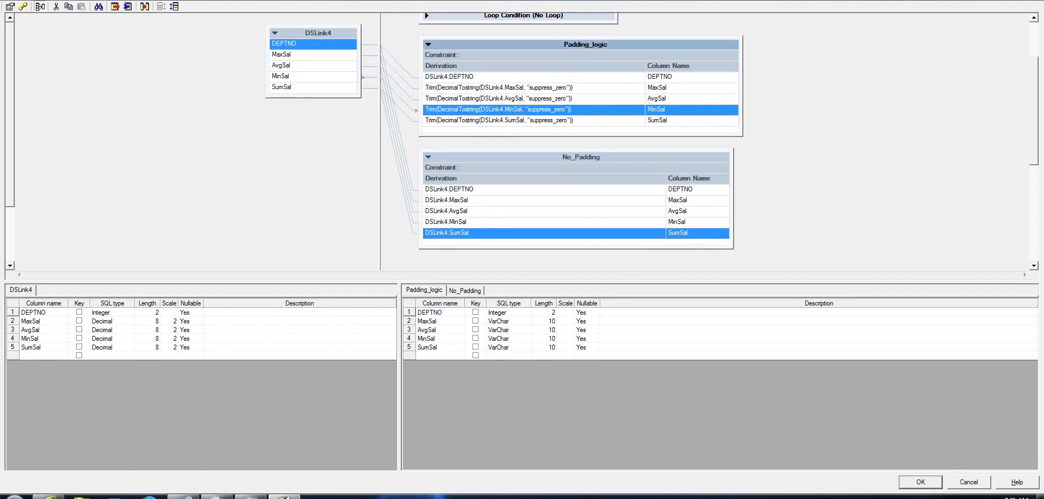
click(487, 121)
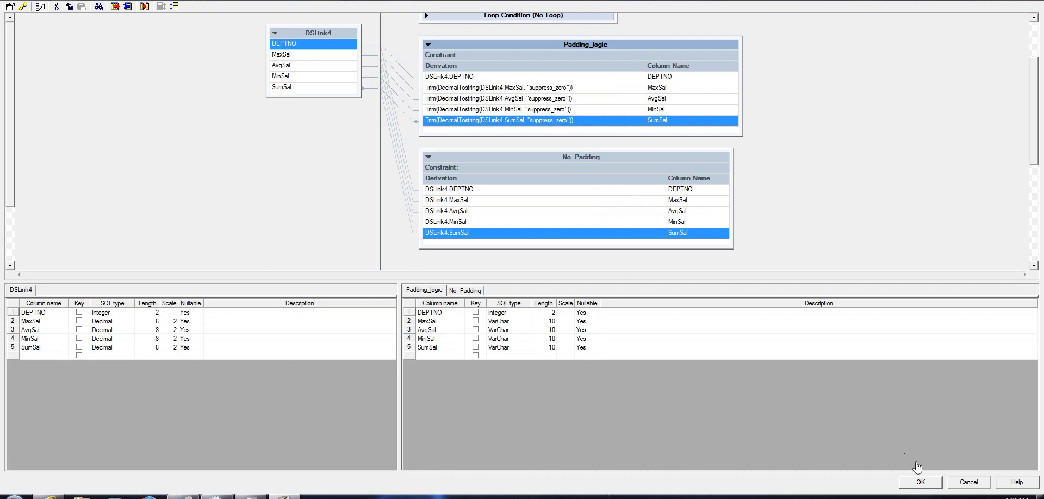
click(921, 482)
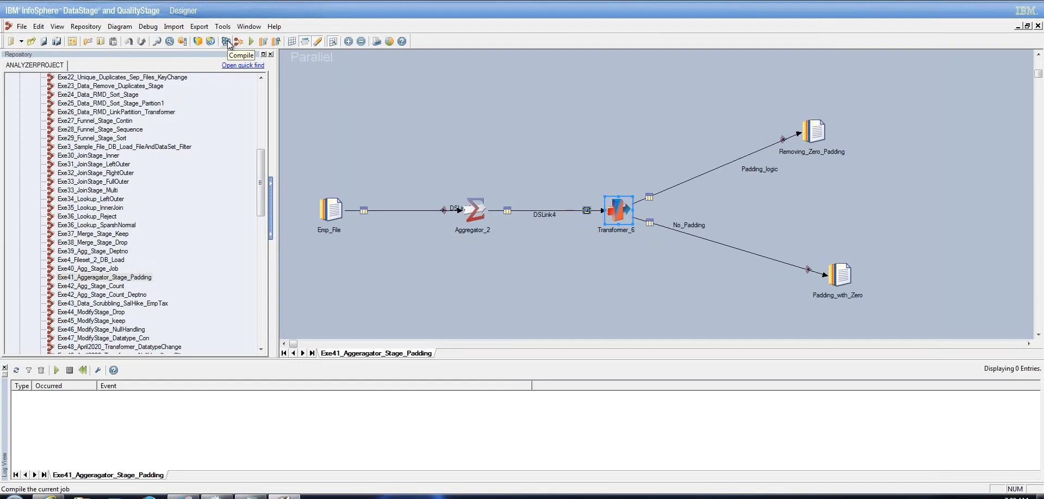
Compile Exe41_Aggeragator_Stage_Padding, saving it first, and close the status window after a clean compile
click(226, 42)
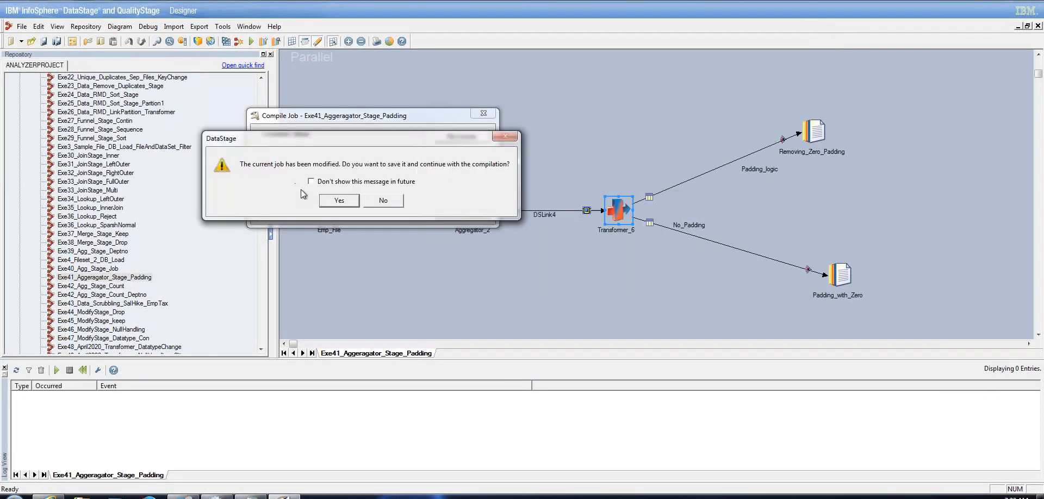
click(339, 201)
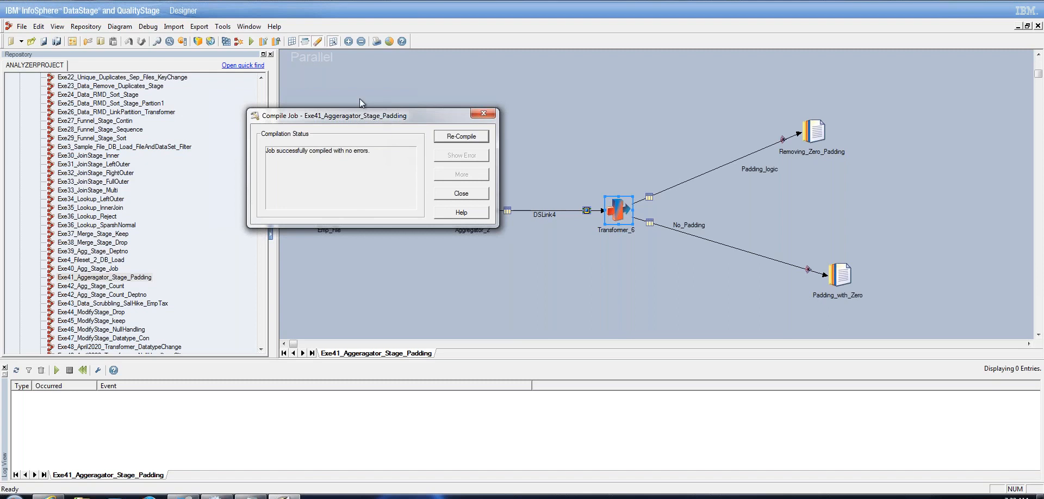
drag(392, 116, 343, 70)
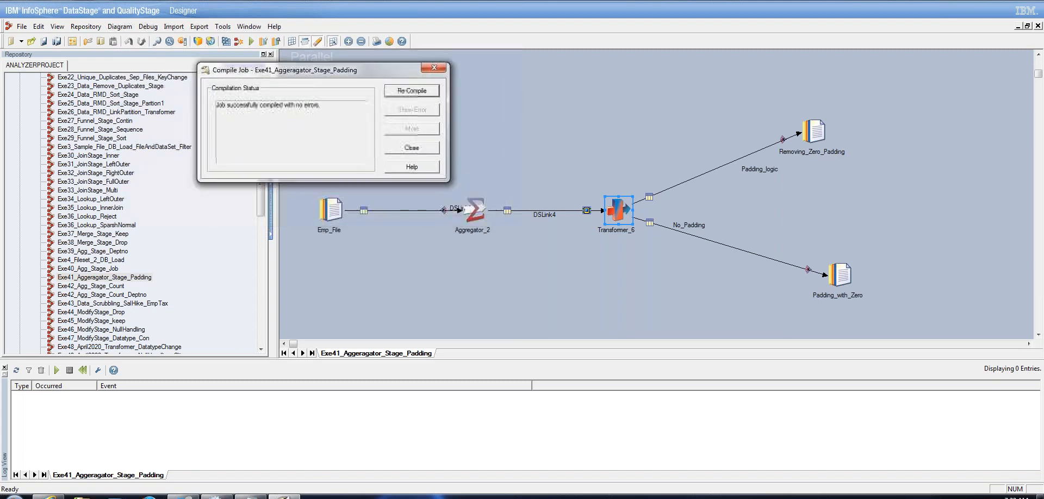
click(411, 148)
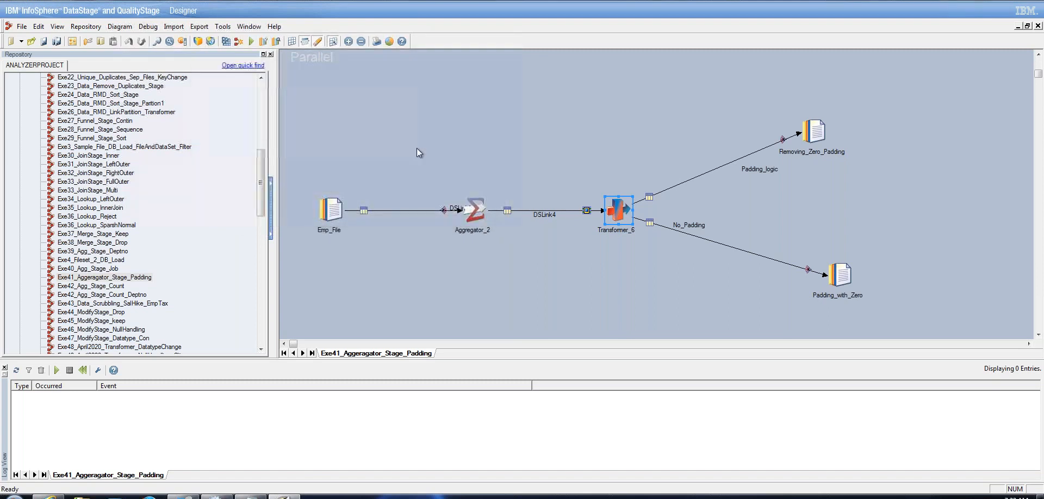
Run the Exe41_Aggeragator_Stage_Padding job from the Job Run Options dialog
click(253, 41)
click(169, 221)
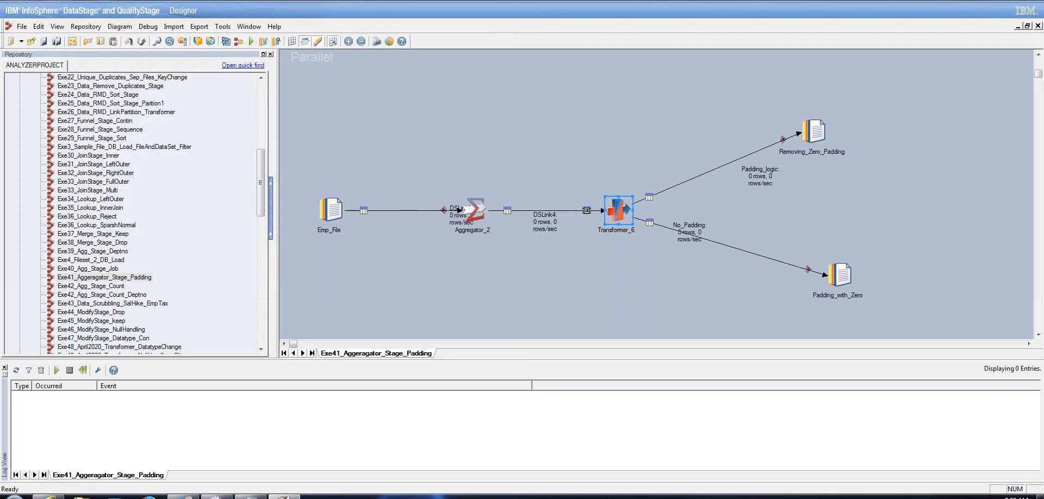
mouse_move(88, 216)
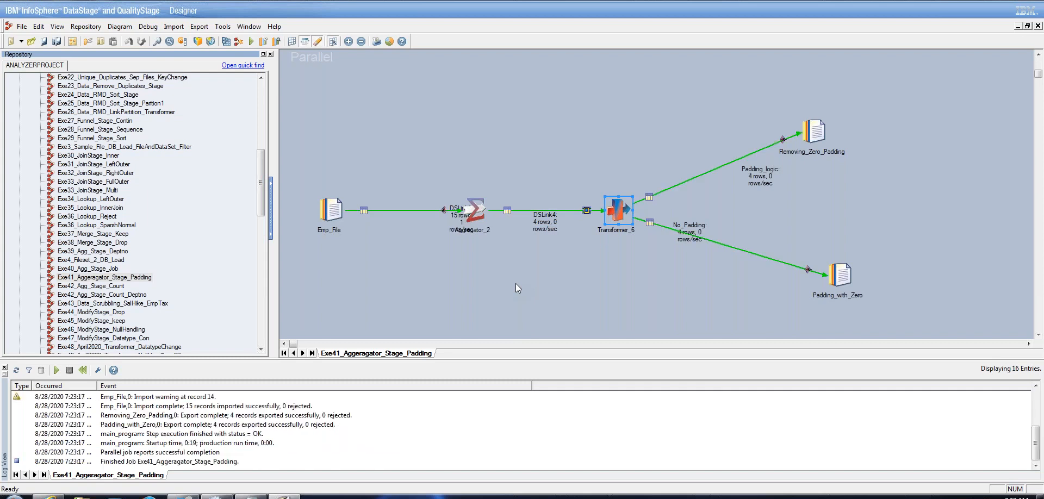
click(814, 133)
right_click(815, 133)
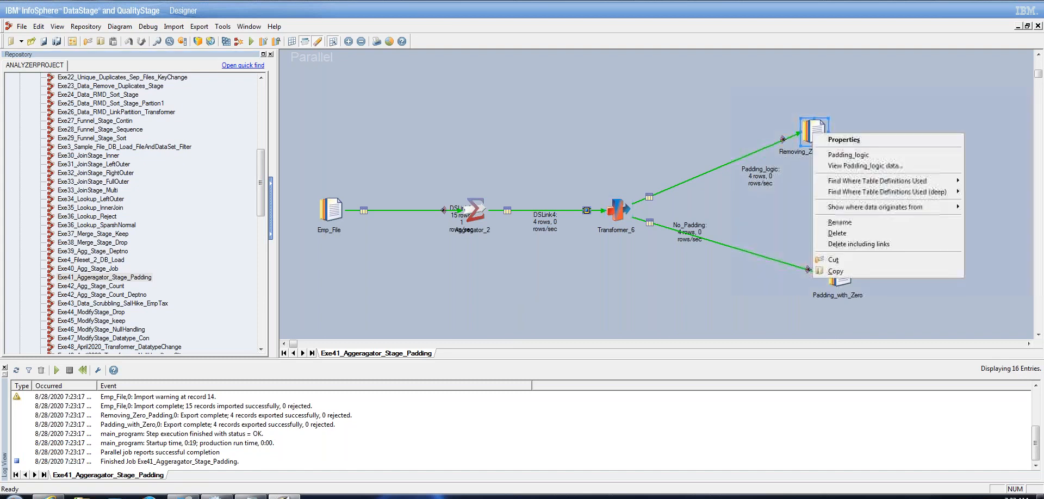
click(847, 166)
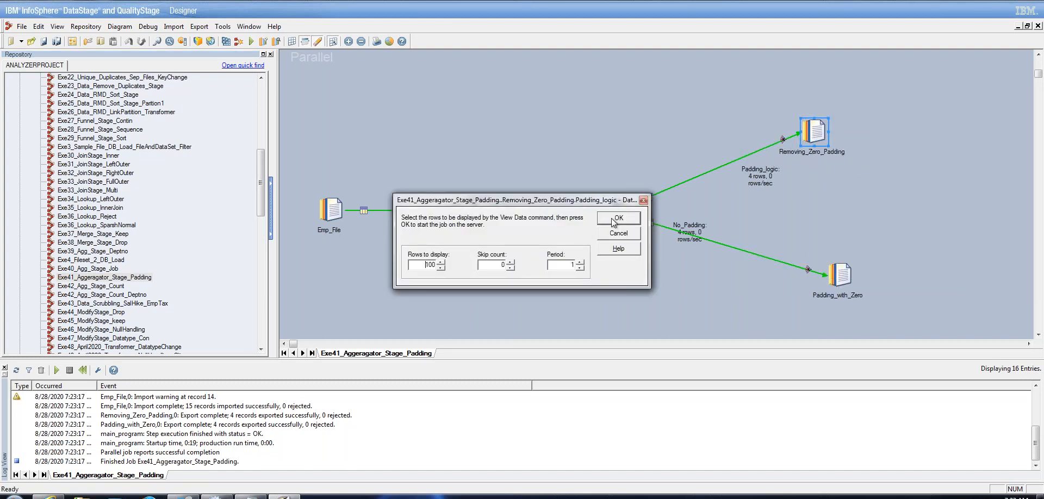
key(Return)
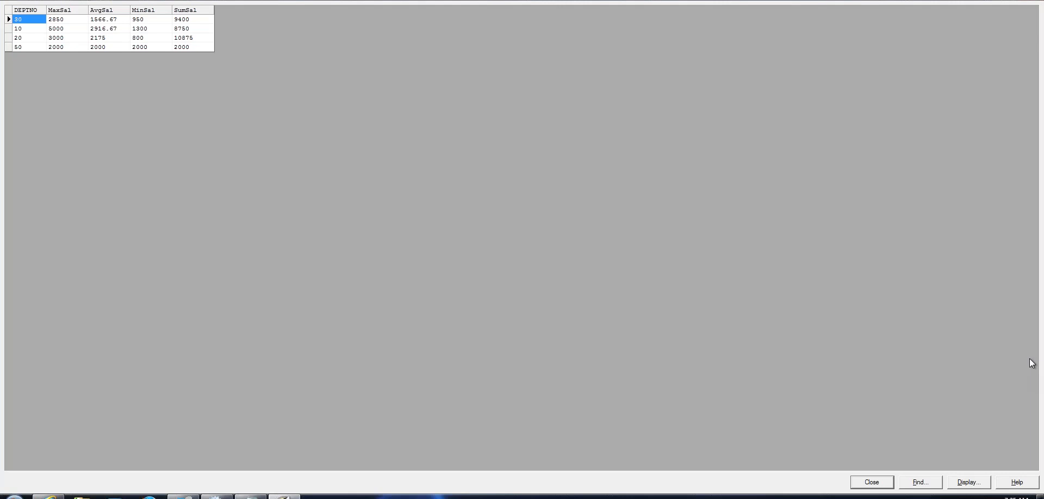
click(891, 483)
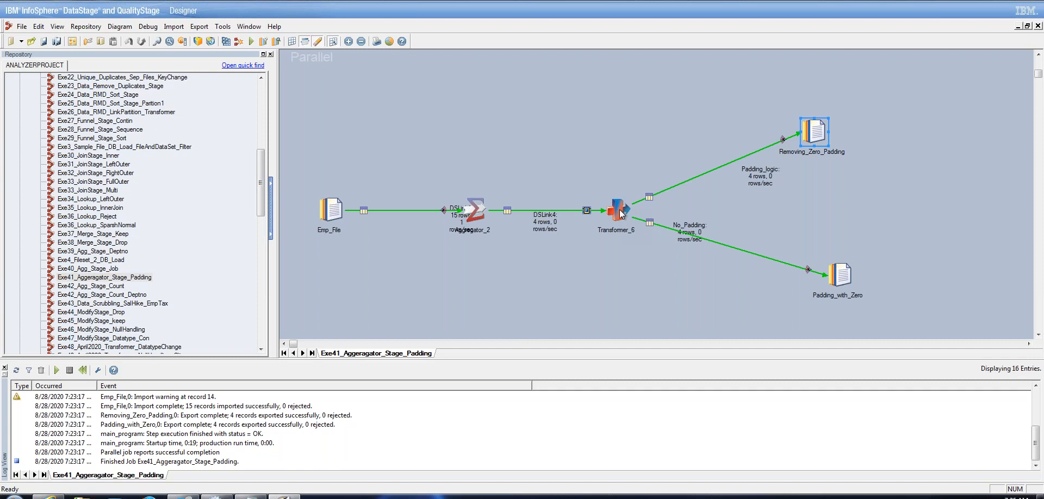
Open the Exe43_Data_Scrubbling_SalHike_EmpTax job, then go back to the Exe41 job tab
click(112, 303)
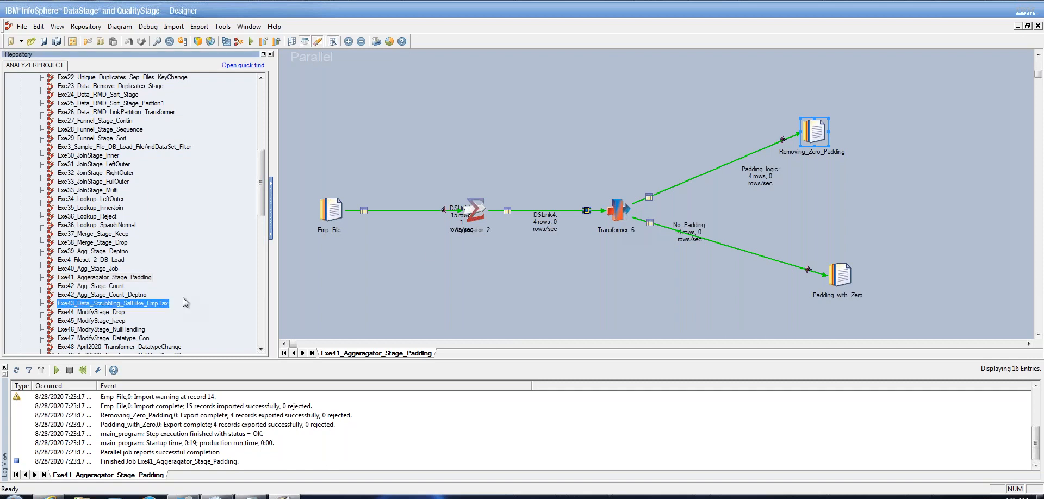
double_click(152, 306)
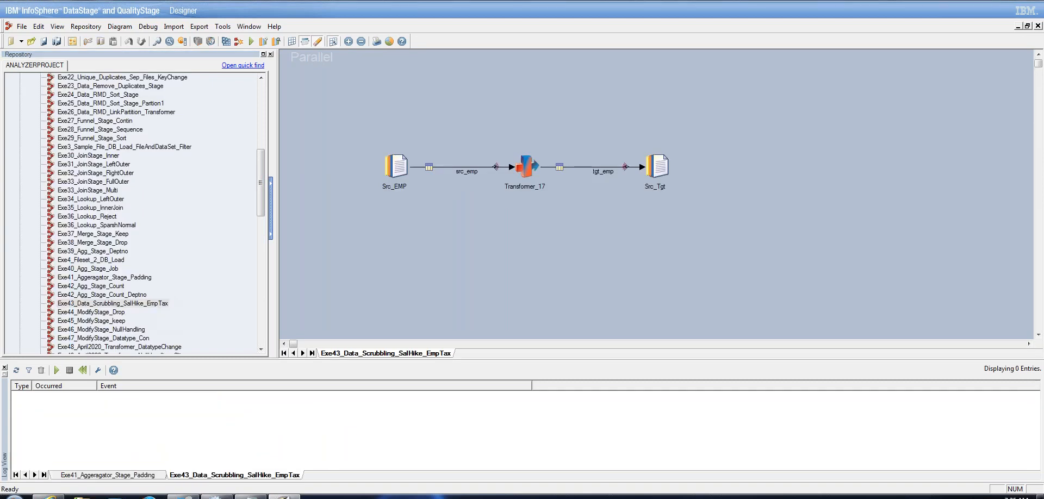
click(140, 476)
Open Transformer_6's editor, scroll to the No_Padding rows, and widen Padding_logic to show full derivations
click(620, 210)
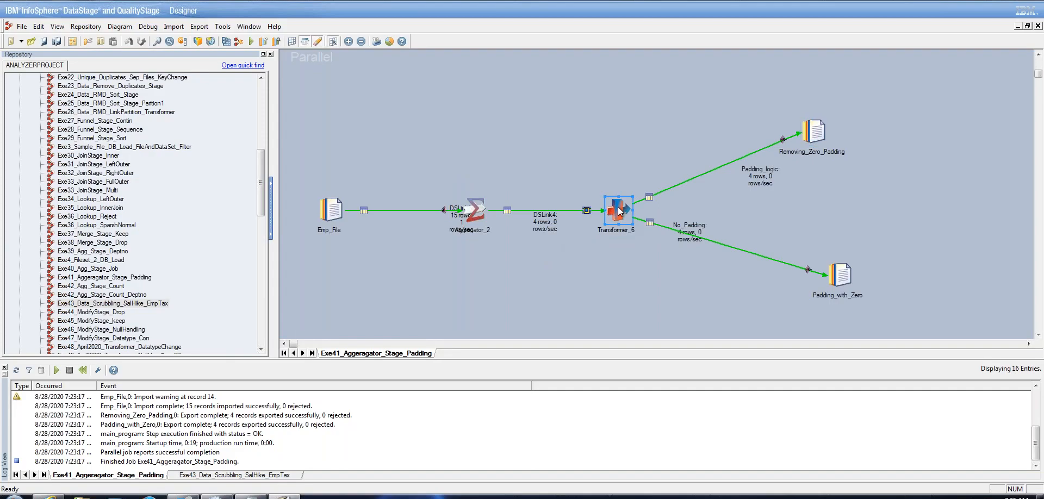
double_click(620, 211)
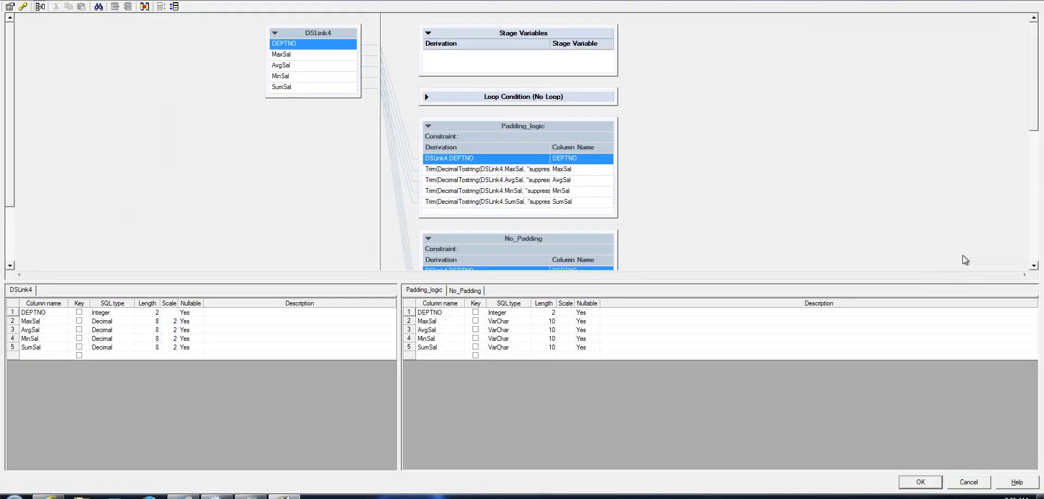
click(1034, 266)
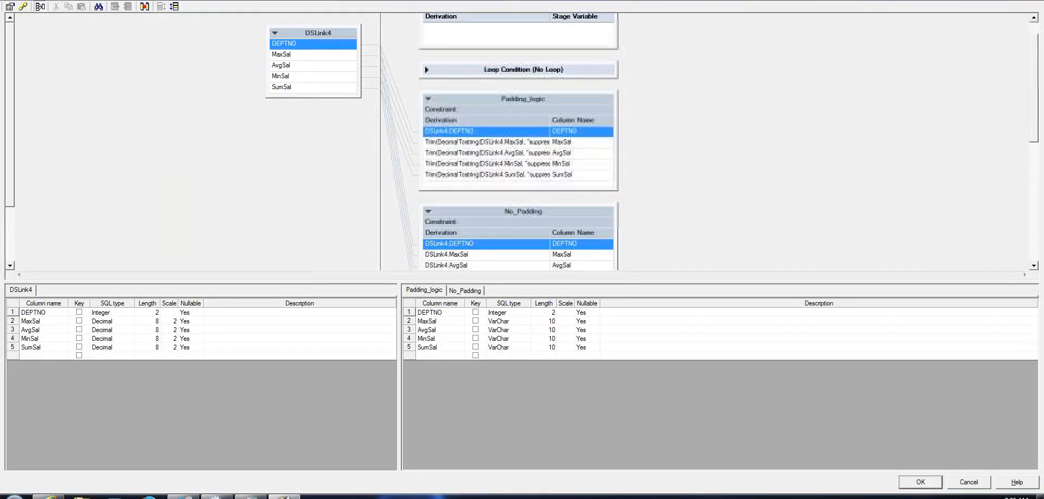
click(1035, 266)
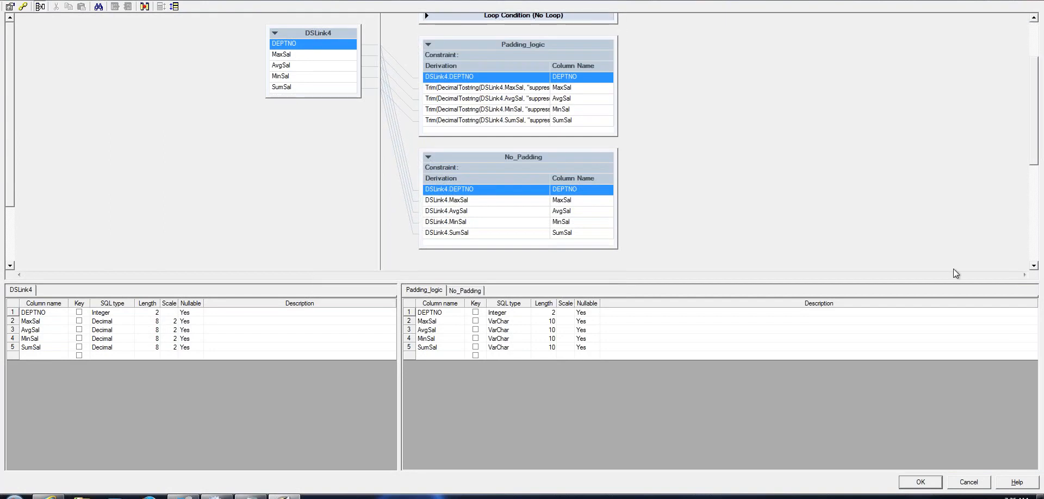
drag(618, 121, 882, 120)
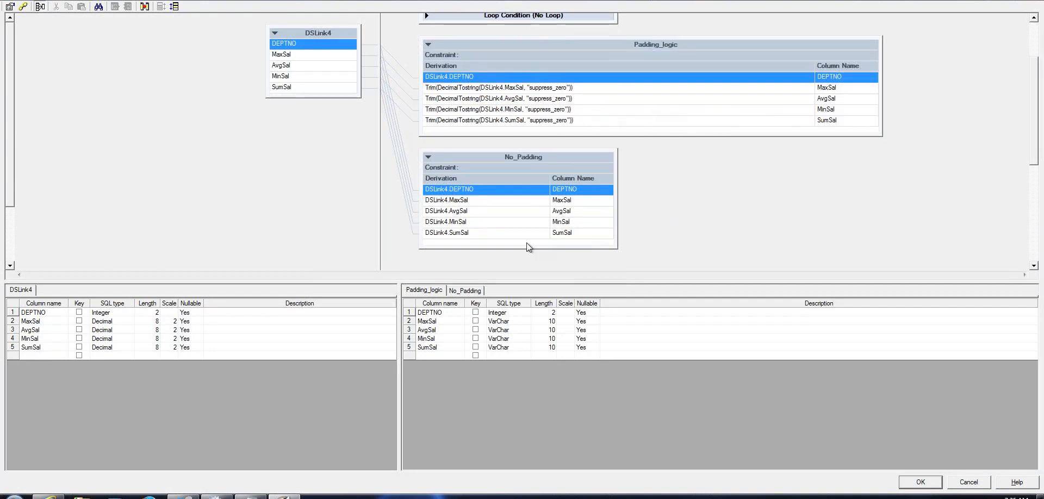
click(493, 234)
Delete the DSLink4.SumSal expression from the No_Padding SumSal derivation
click(493, 234)
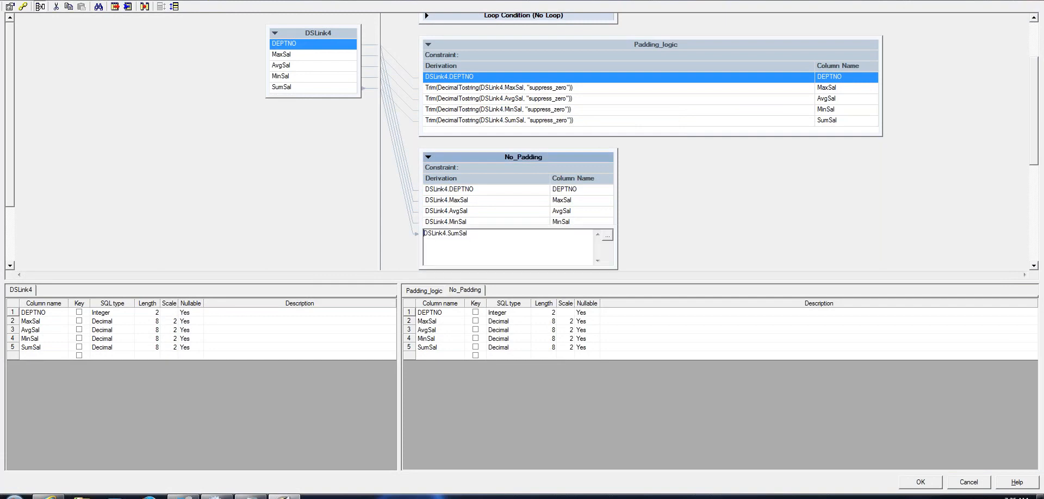
click(607, 235)
click(455, 243)
drag(455, 241, 476, 235)
click(477, 236)
double_click(424, 240)
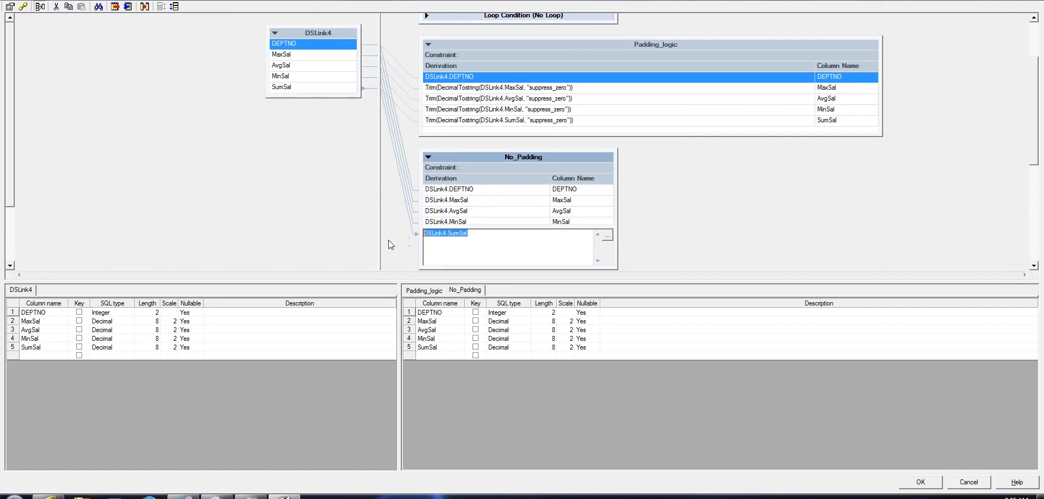
click(428, 236)
drag(476, 236, 271, 213)
key(Delete)
Browse the String and Date & Time functions without choosing one, then Cancel the transformer edits
click(608, 237)
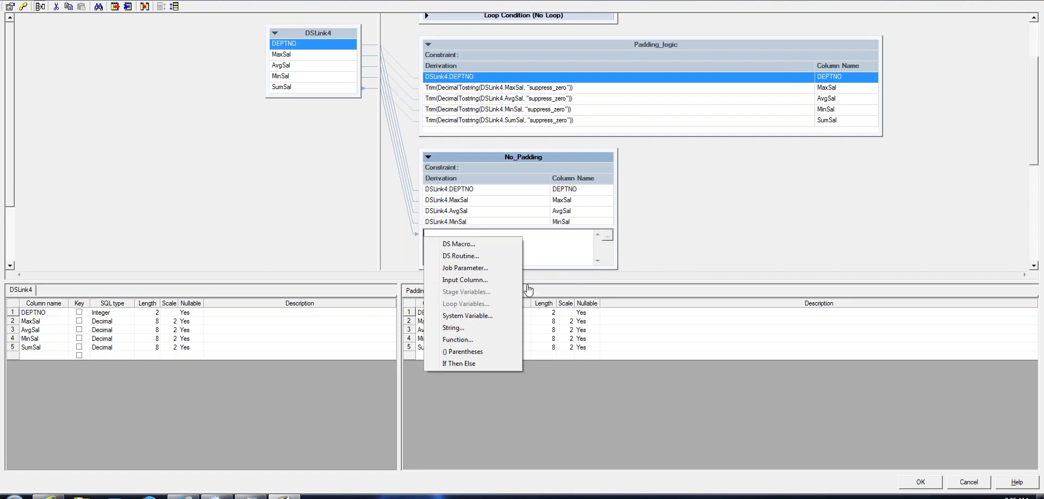
click(458, 340)
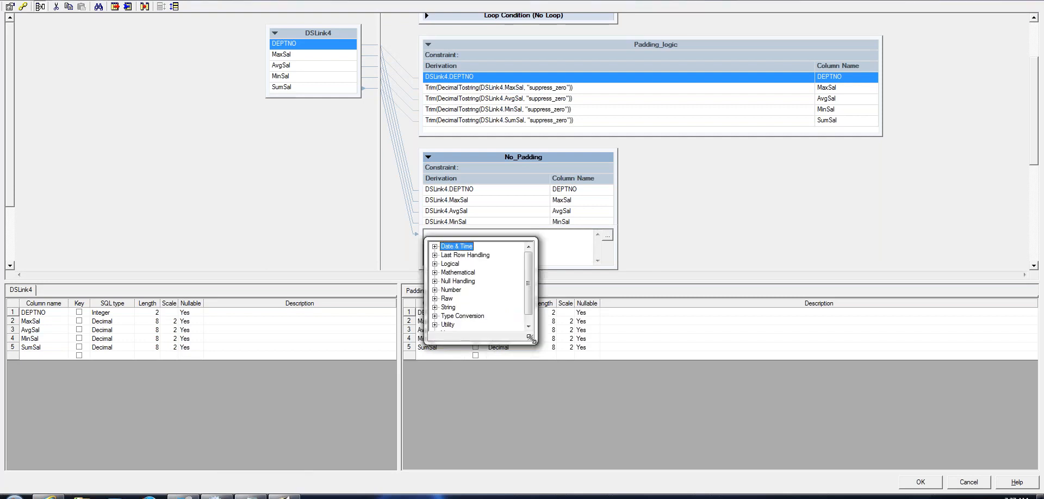
drag(531, 338, 607, 389)
click(436, 308)
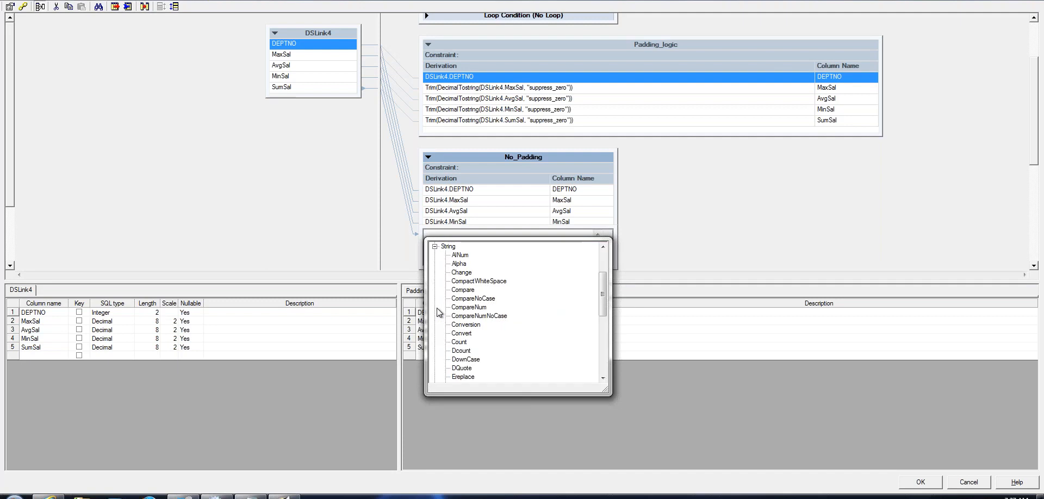
mouse_move(603, 308)
mouse_down()
mouse_move(605, 366)
mouse_move(602, 294)
mouse_up()
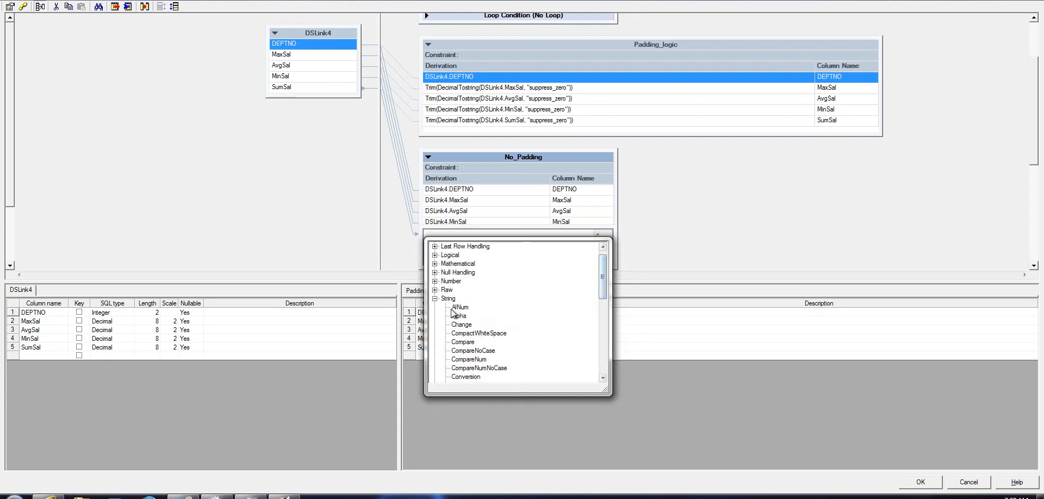
click(434, 298)
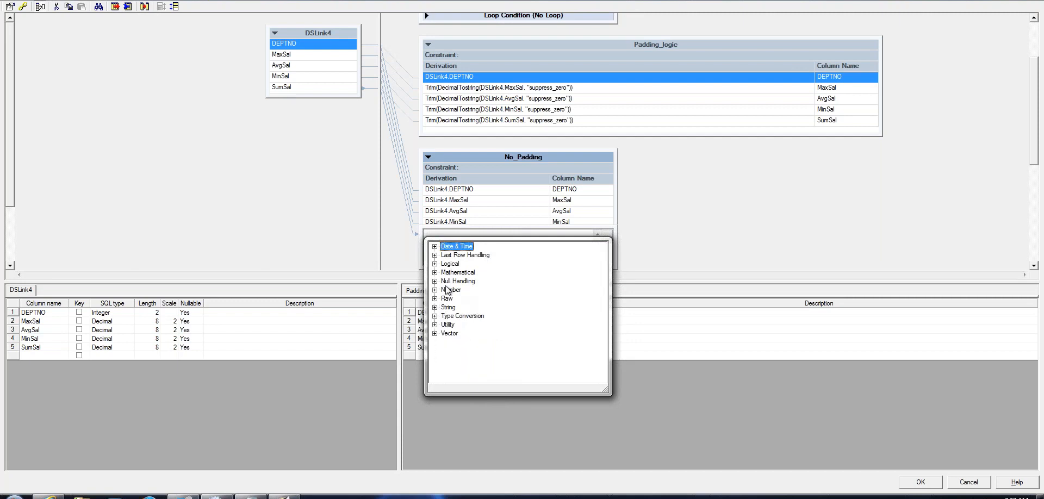
click(435, 246)
click(435, 246)
key(Escape)
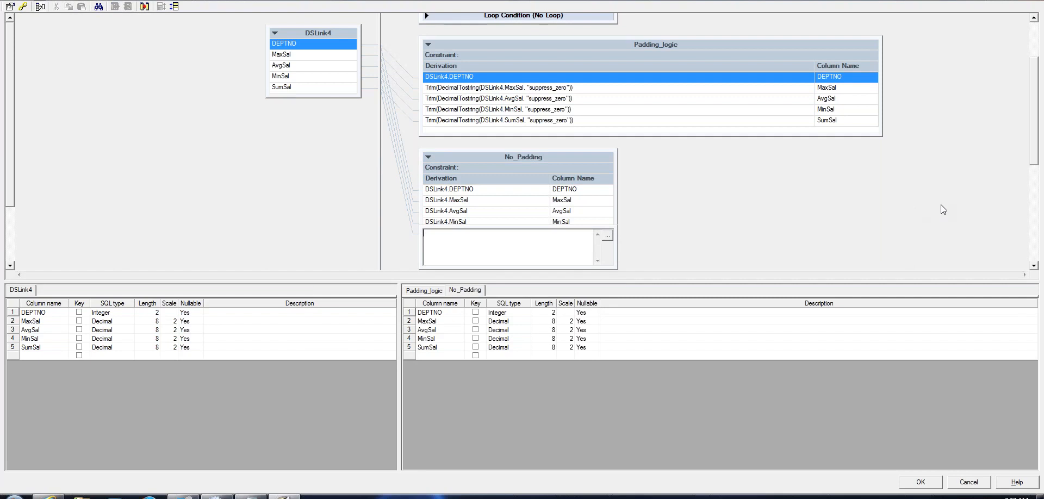
click(972, 484)
click(970, 483)
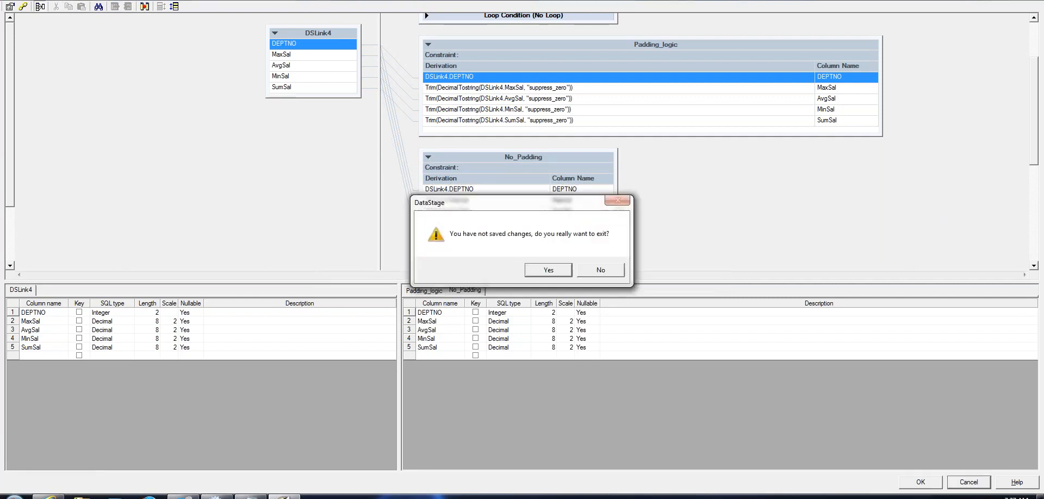